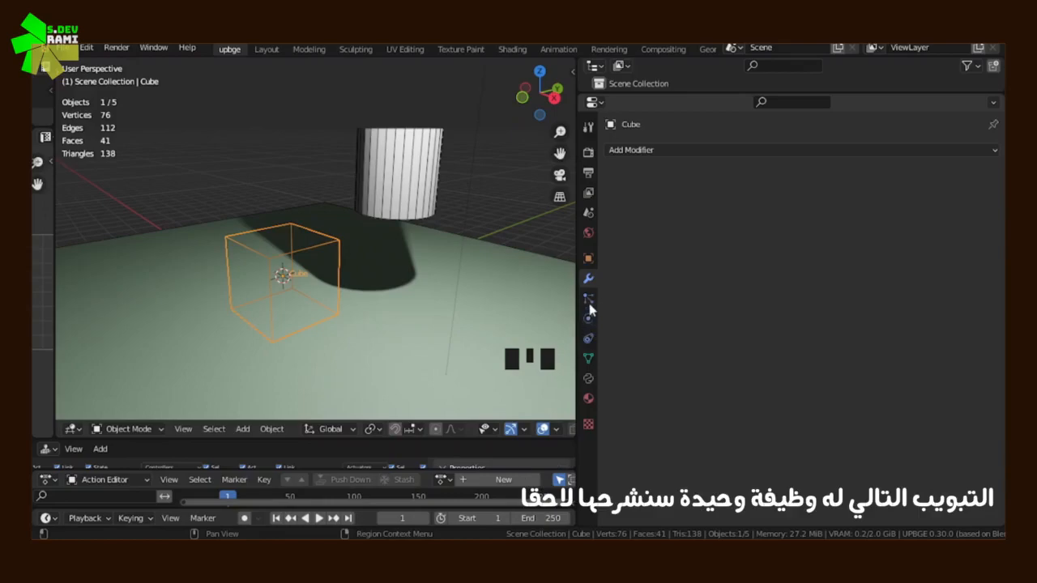
Examine the cube's particle, physics, constraint and mesh data properties, including the full list of game physics settings
{"action": "left_click", "coordinate": [589, 302]}
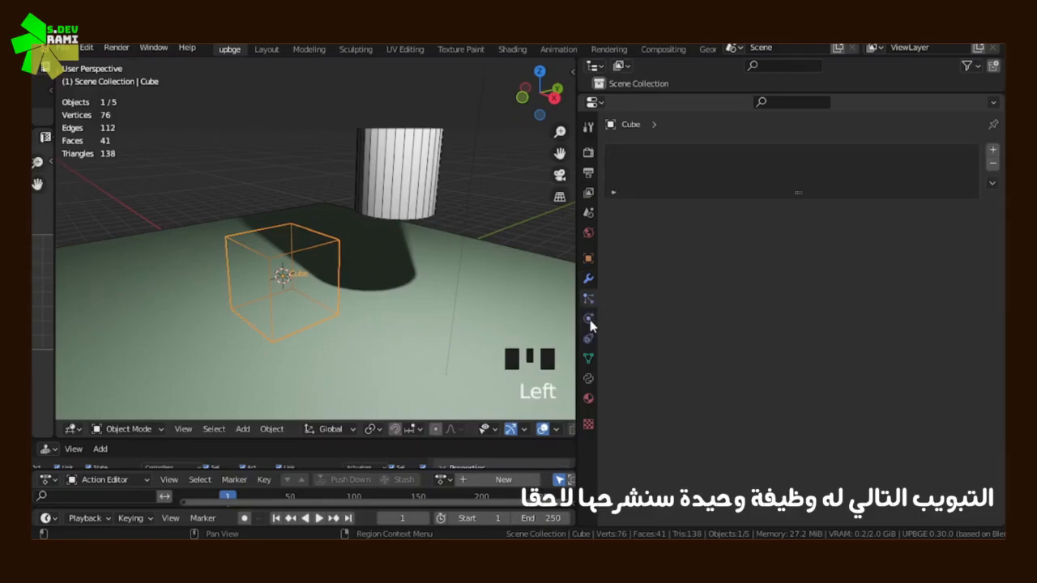
{"action": "left_click", "coordinate": [590, 328]}
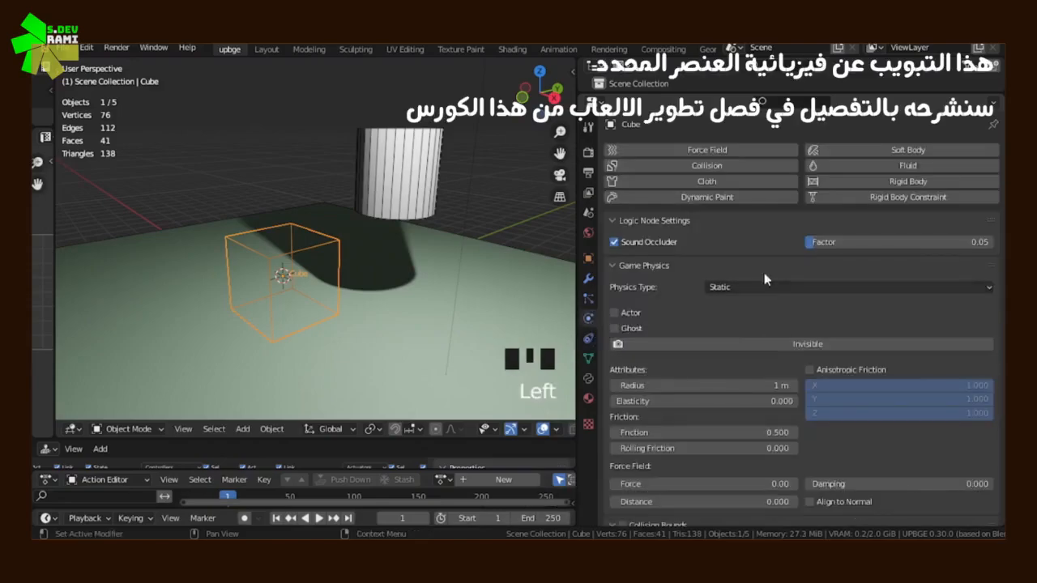
{"action": "scroll", "coordinate": [732, 411], "scroll_direction": "down", "scroll_amount": 8}
{"action": "scroll", "coordinate": [707, 481], "scroll_direction": "up", "scroll_amount": 4}
{"action": "scroll", "coordinate": [707, 480], "scroll_direction": "up", "scroll_amount": 3}
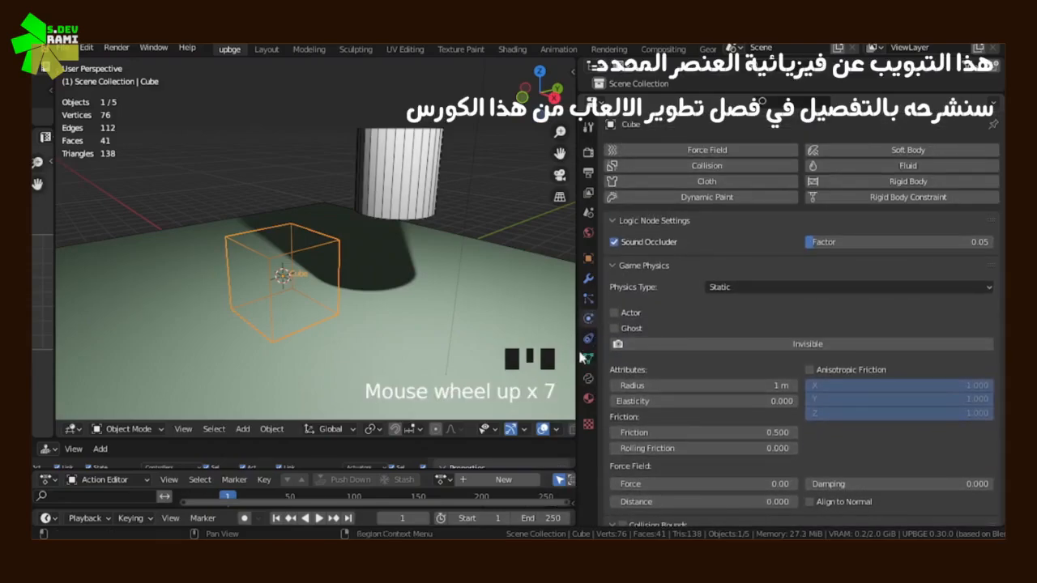
{"action": "left_click", "coordinate": [589, 340]}
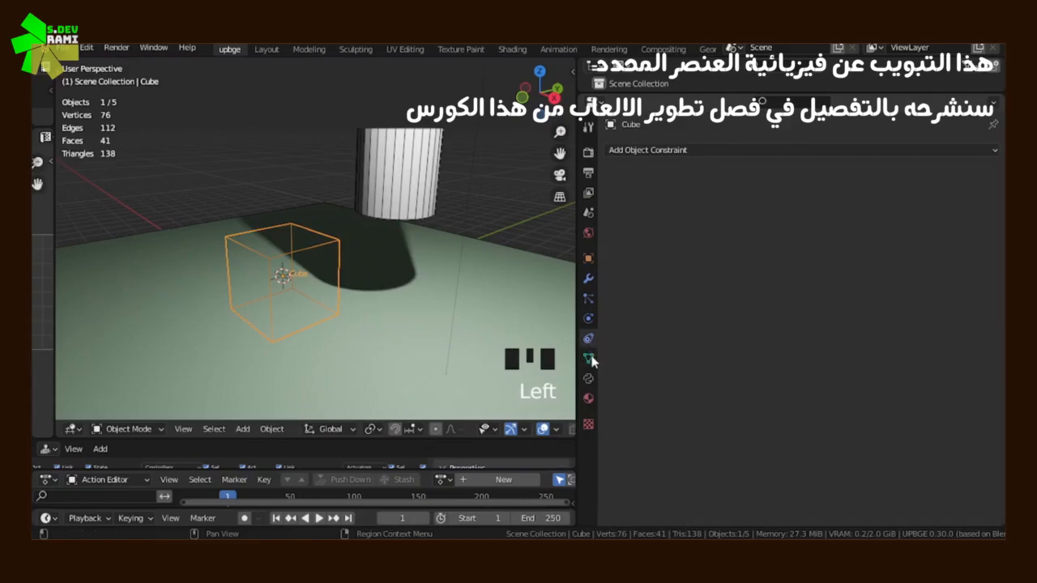
{"action": "left_click", "coordinate": [692, 151]}
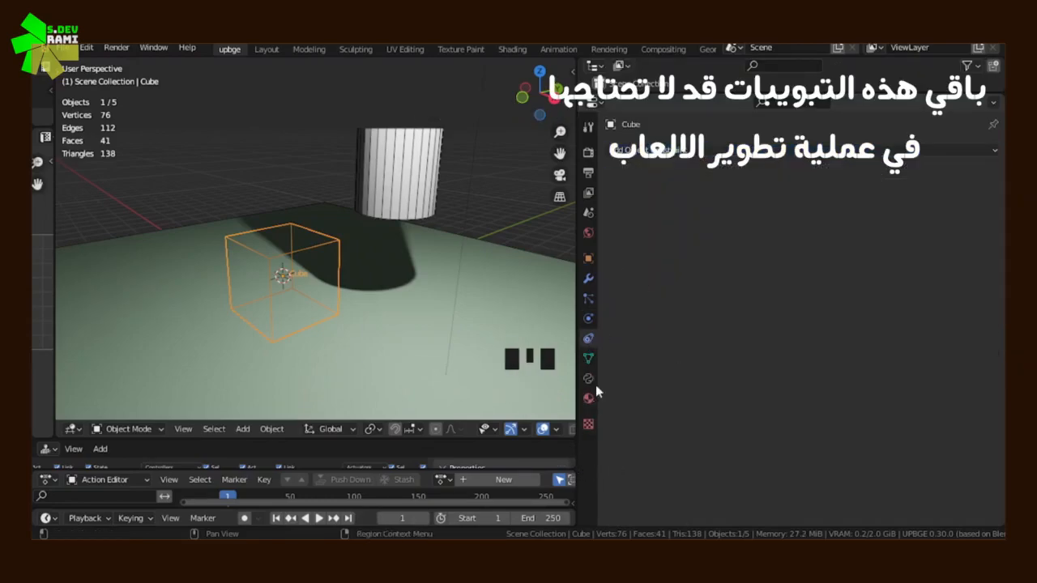
{"action": "left_click", "coordinate": [592, 361]}
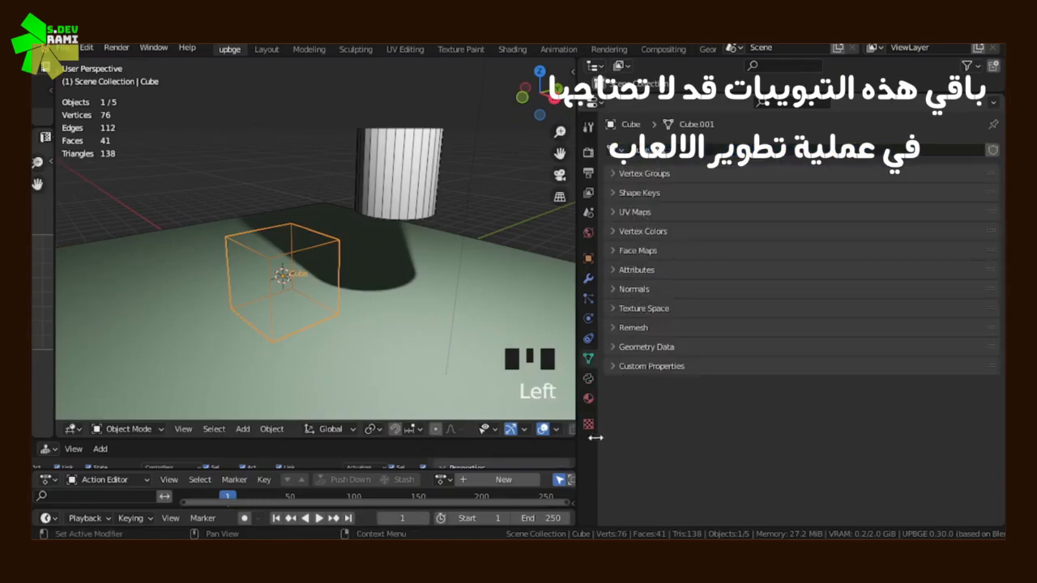
Add a new material to the cube and rename it "a"
{"action": "left_click", "coordinate": [588, 397]}
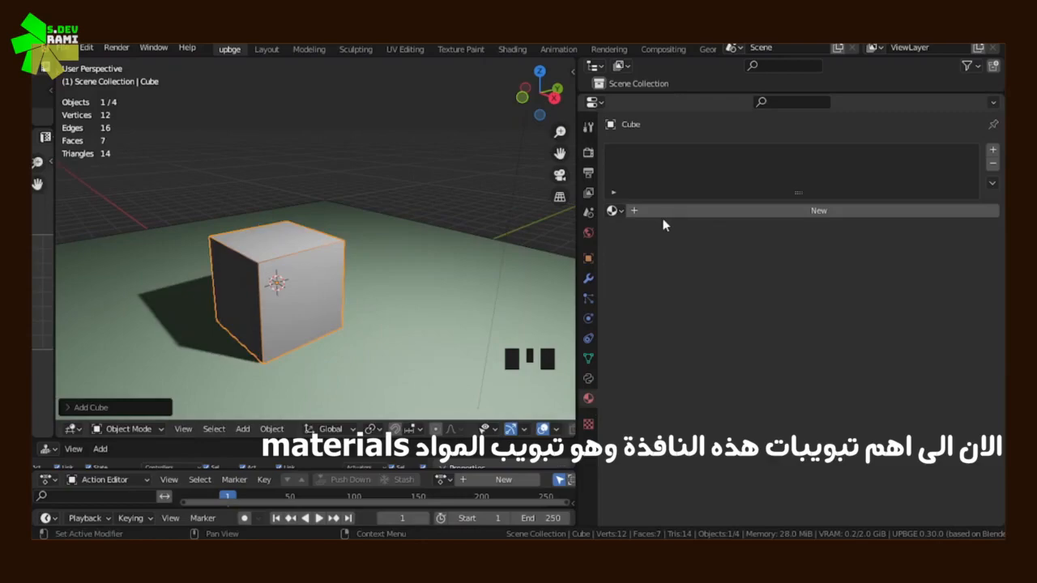
{"action": "left_click", "coordinate": [851, 211]}
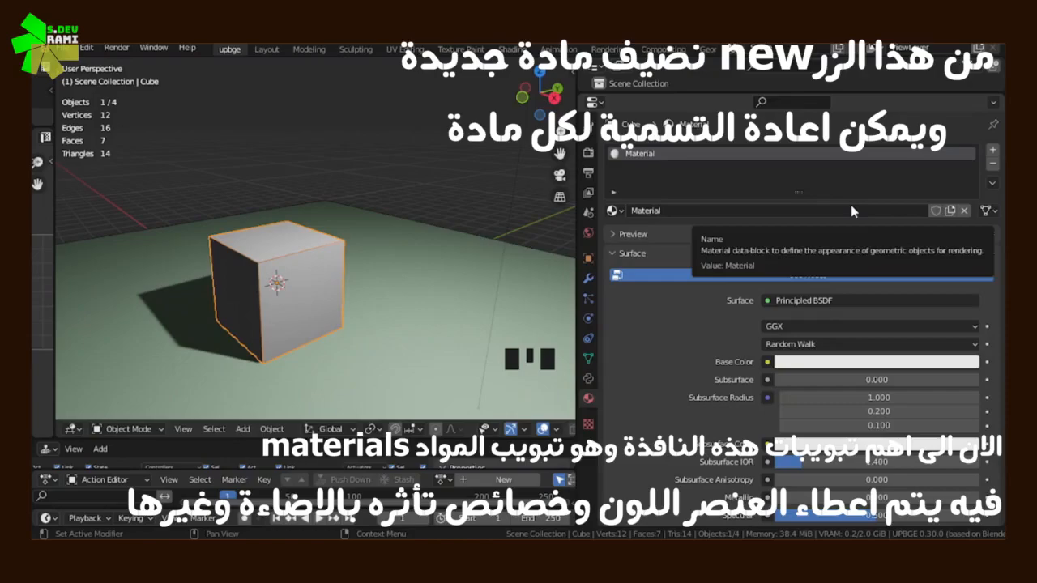
{"action": "left_click", "coordinate": [685, 211]}
{"action": "key", "text": "Return"}
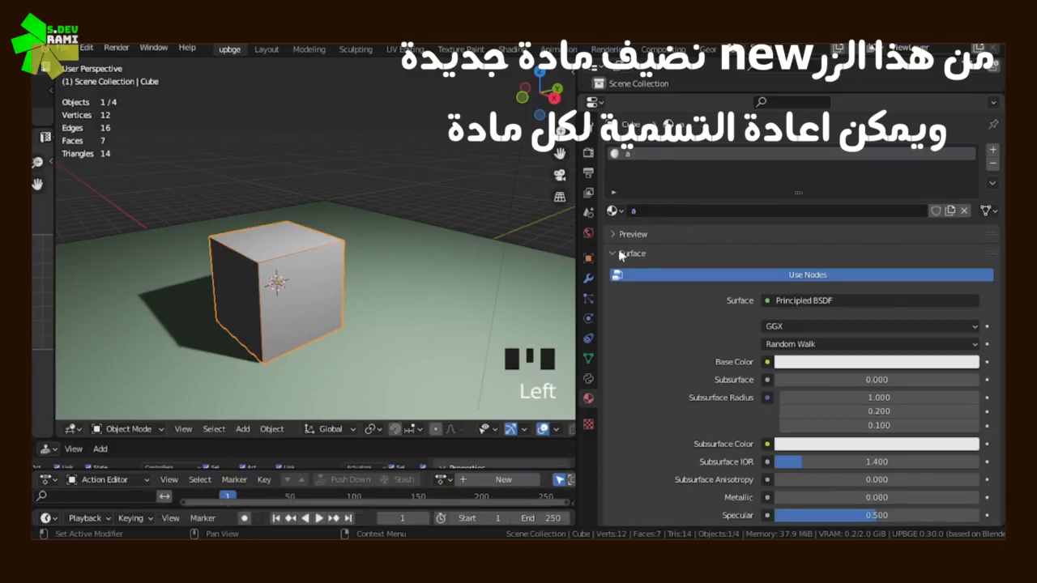
{"action": "scroll", "coordinate": [848, 360], "scroll_direction": "up", "scroll_amount": 2}
{"action": "scroll", "coordinate": [848, 361], "scroll_direction": "down", "scroll_amount": 2}
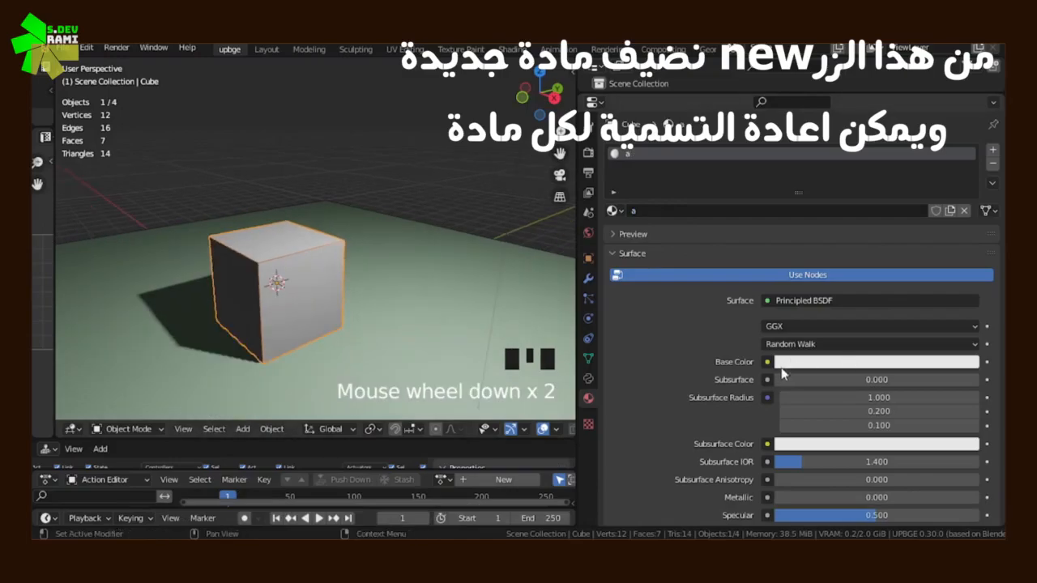
Show the preview of material "a" on a cube shape and set its surface shader to Diffuse BSDF
{"action": "left_click", "coordinate": [863, 301]}
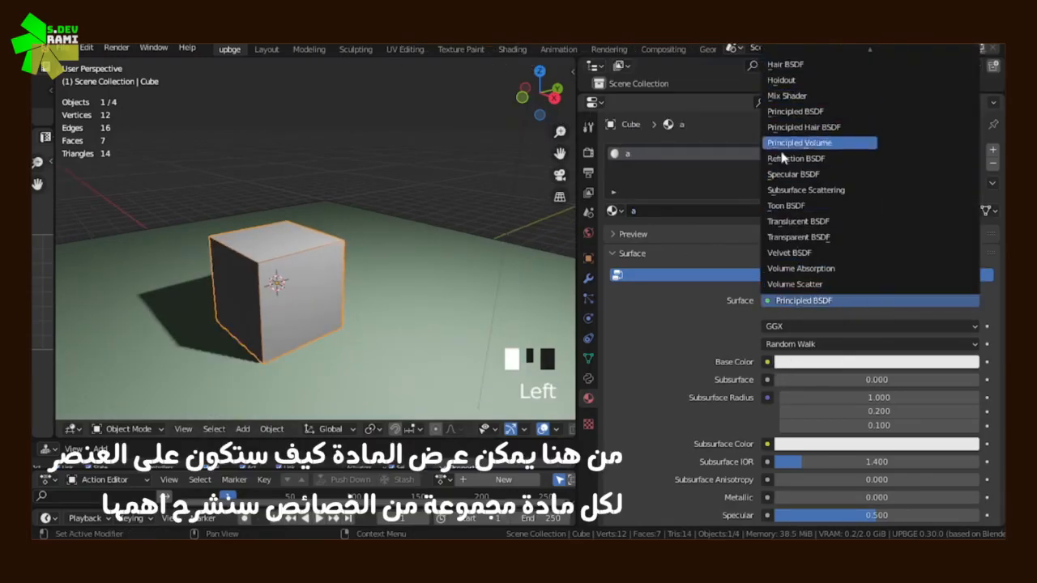
{"action": "left_click", "coordinate": [616, 235]}
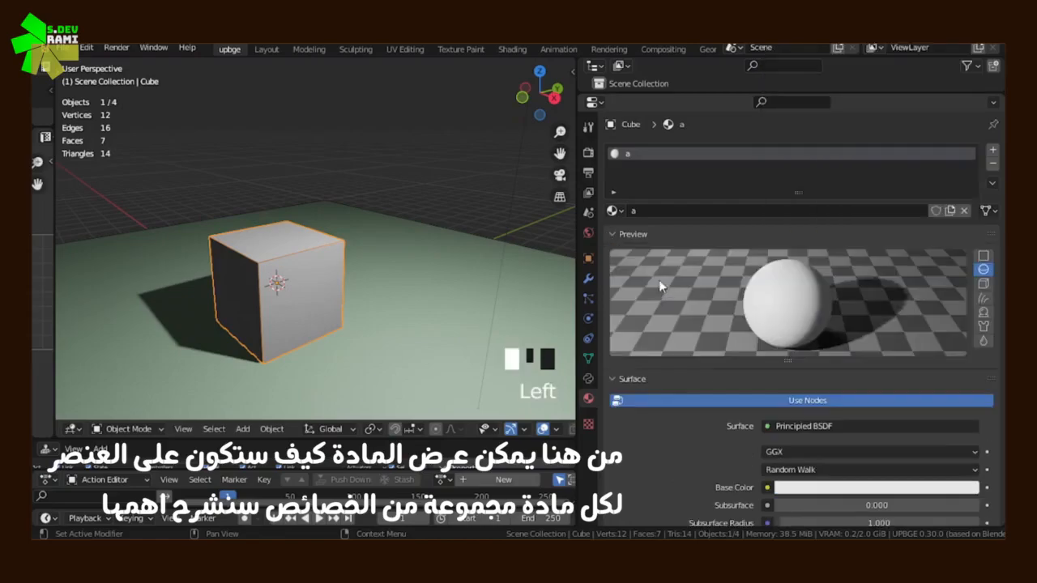
{"action": "left_click", "coordinate": [808, 427]}
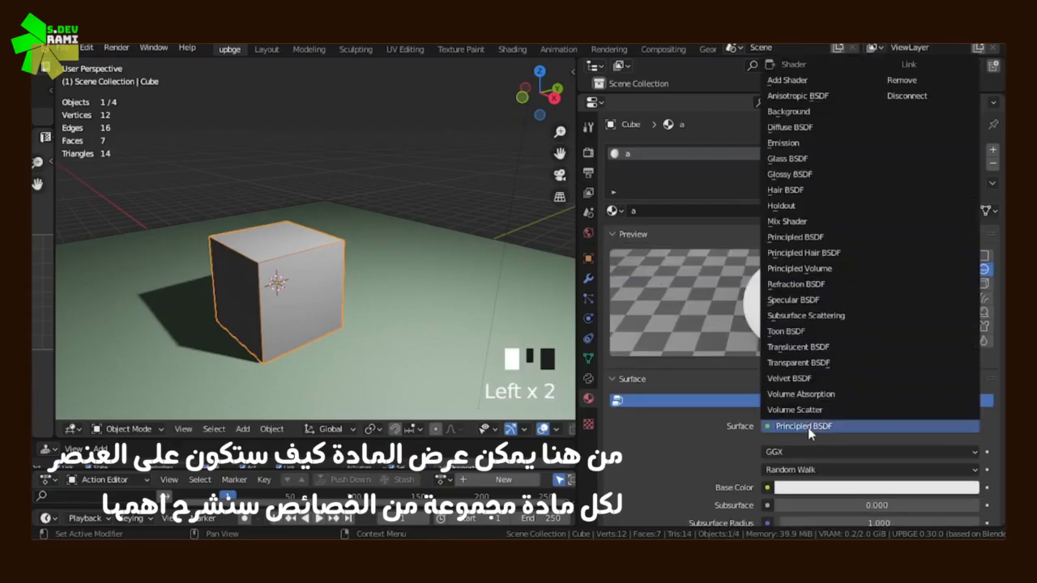
{"action": "left_click", "coordinate": [806, 130]}
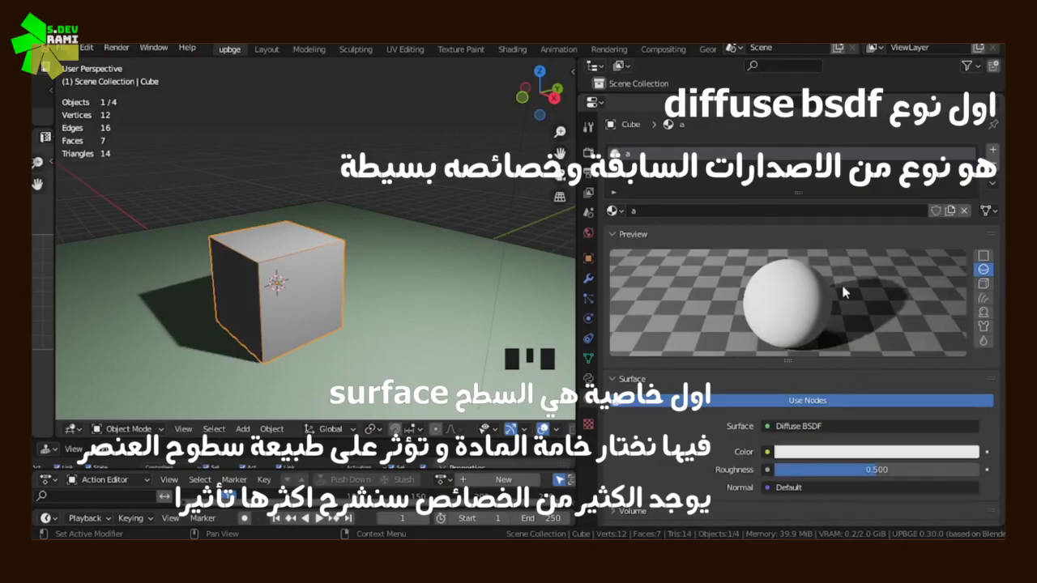
{"action": "left_click", "coordinate": [983, 284]}
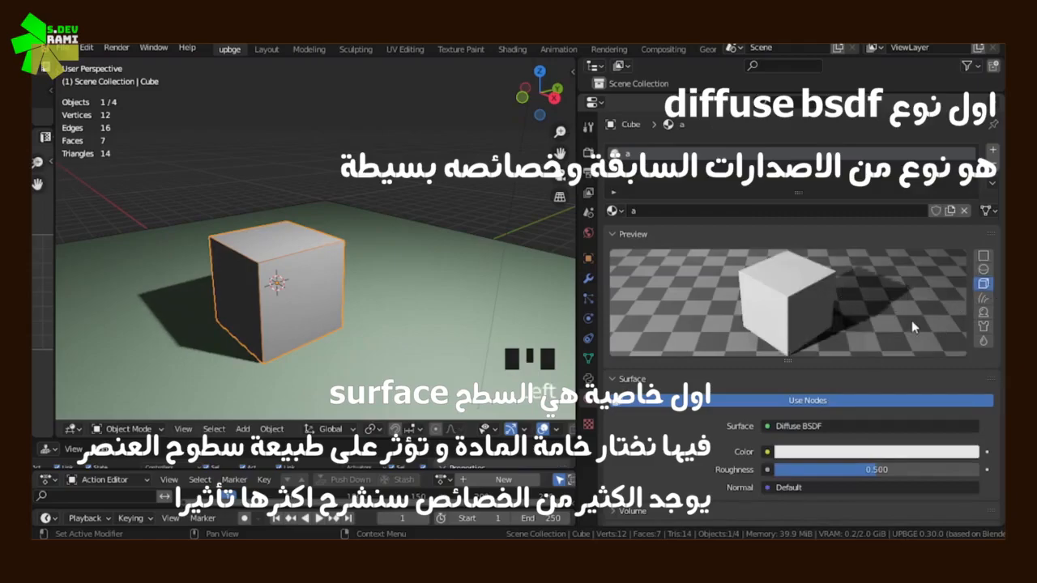
Set the color of the Diffuse BSDF surface on material "a" to a bright green
{"action": "left_click", "coordinate": [830, 426]}
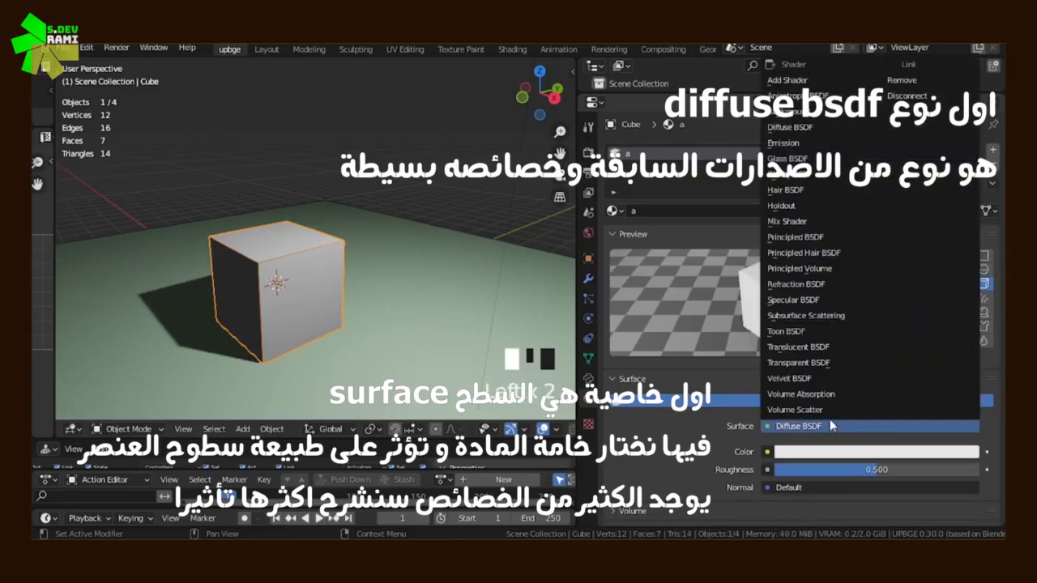
{"action": "left_click", "coordinate": [831, 427]}
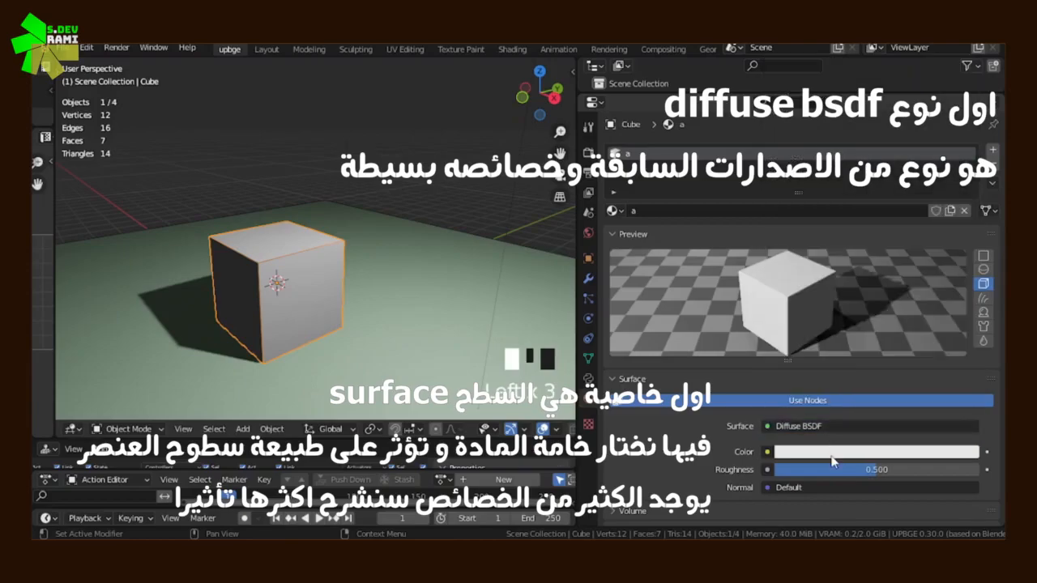
{"action": "left_click", "coordinate": [833, 462]}
{"action": "left_click_drag", "start_coordinate": [889, 327], "coordinate": [854, 289]}
Change the material's surface shader to Emission and set its strength to 14.100
{"action": "left_click", "coordinate": [798, 426]}
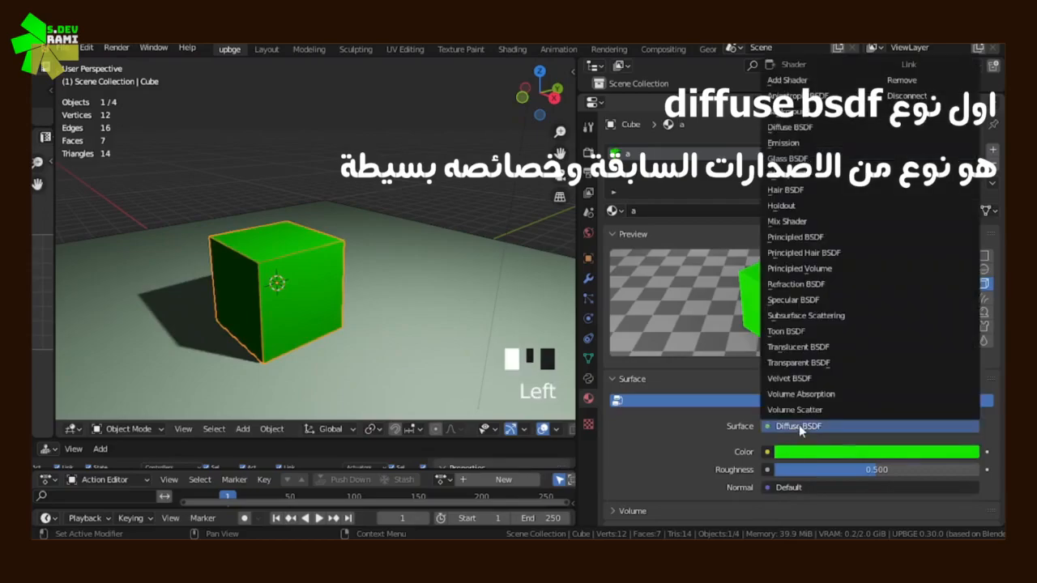
{"action": "left_click", "coordinate": [797, 143]}
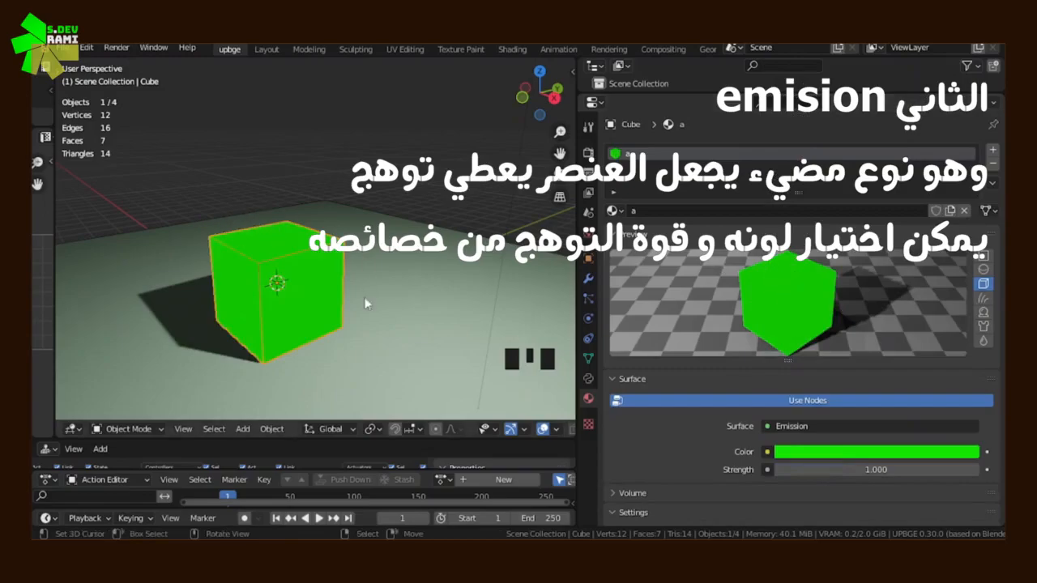
{"action": "left_click_drag", "start_coordinate": [867, 469], "coordinate": [810, 469]}
Enable Bloom in the render settings to view the cube's glow, and disable it again
{"action": "left_click", "coordinate": [589, 154]}
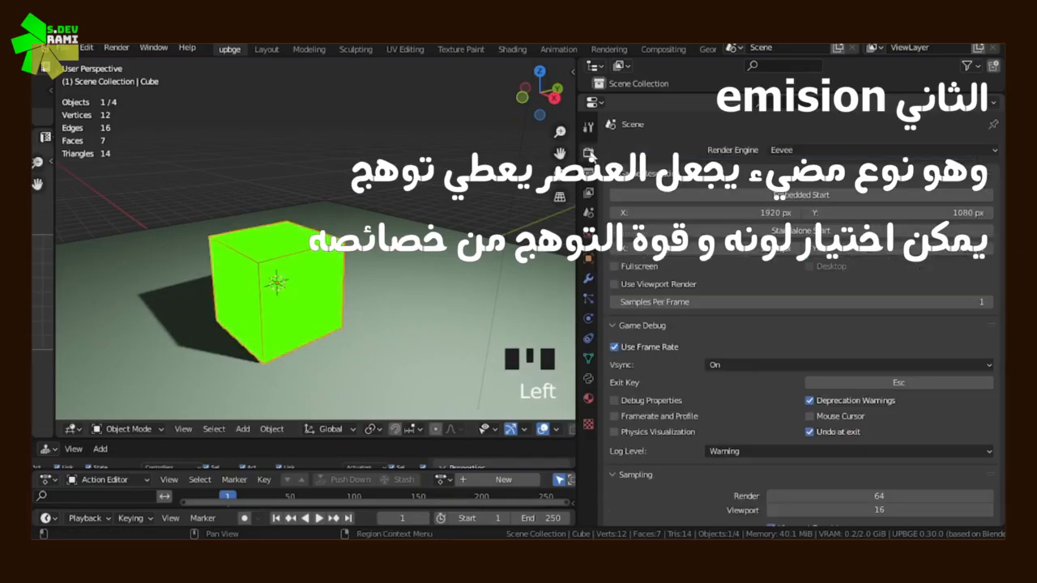
{"action": "scroll", "coordinate": [689, 357], "scroll_direction": "down", "scroll_amount": 10}
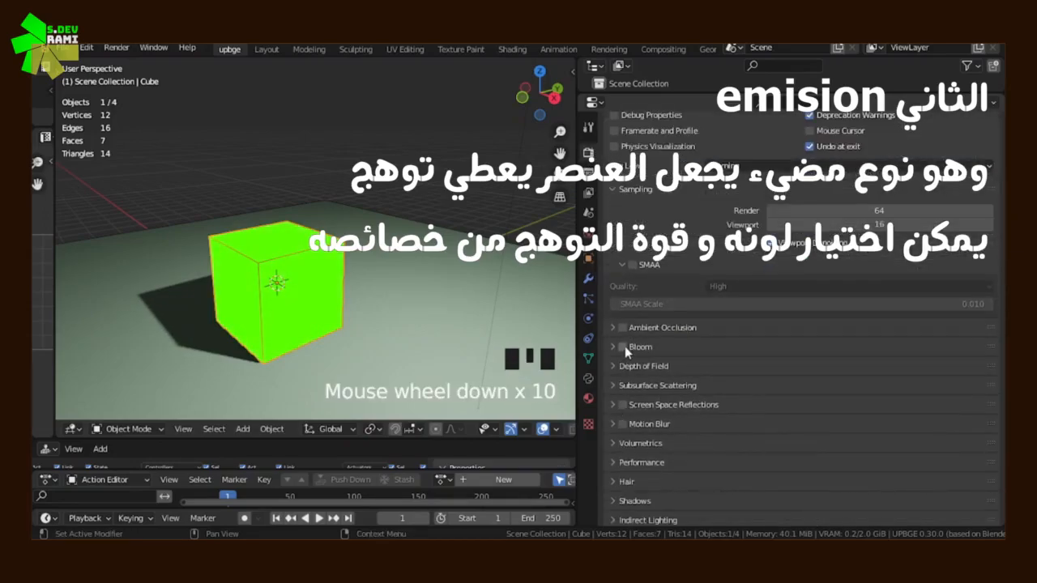
{"action": "left_click", "coordinate": [626, 348]}
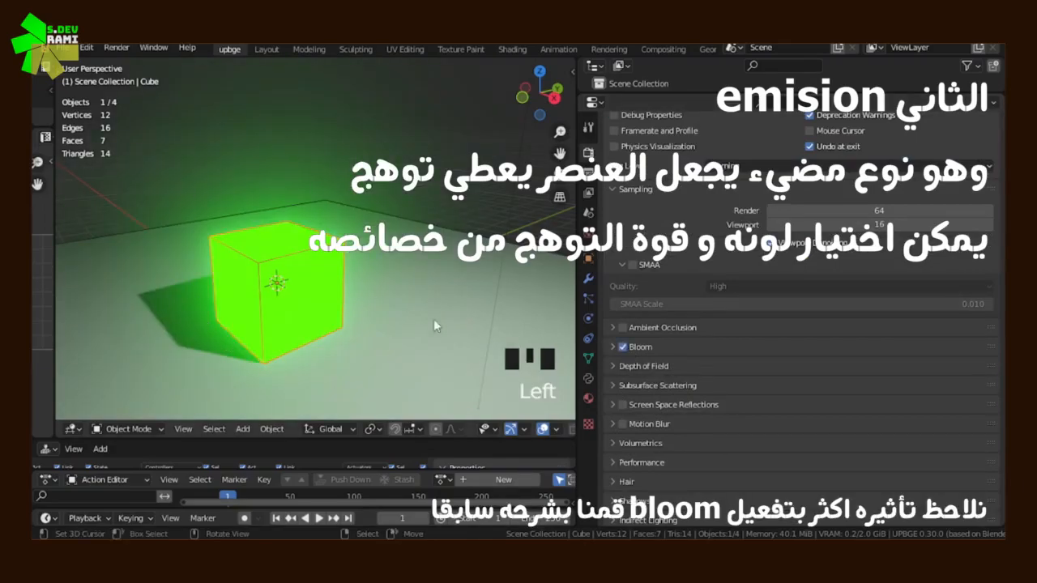
{"action": "left_click", "coordinate": [623, 346]}
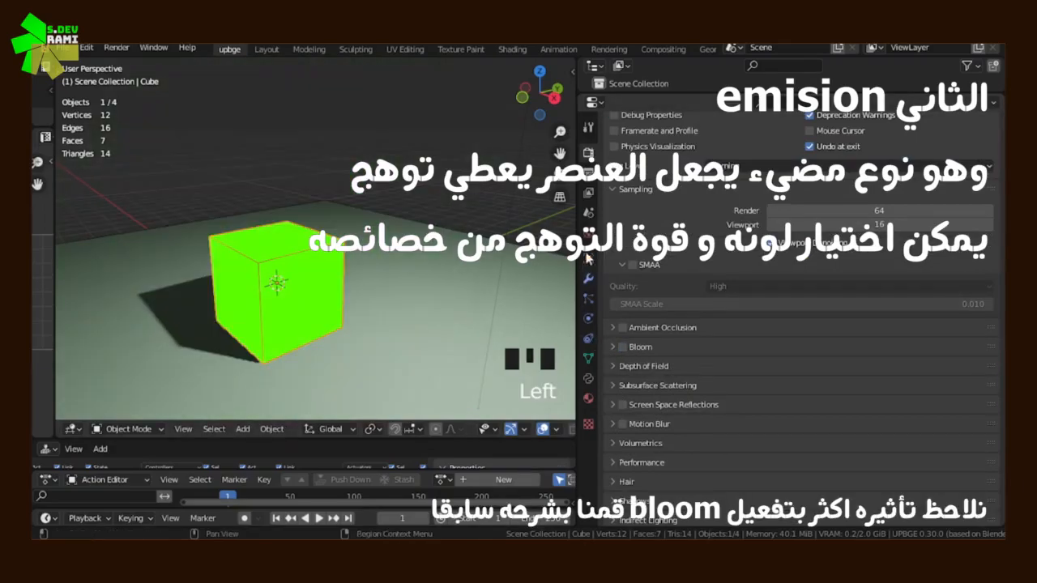
Try the Glass BSDF shader on material "a" with an IOR of 4.550, and switch the surface to Glossy BSDF
{"action": "left_click", "coordinate": [588, 397]}
{"action": "scroll", "coordinate": [802, 365], "scroll_direction": "up", "scroll_amount": 4}
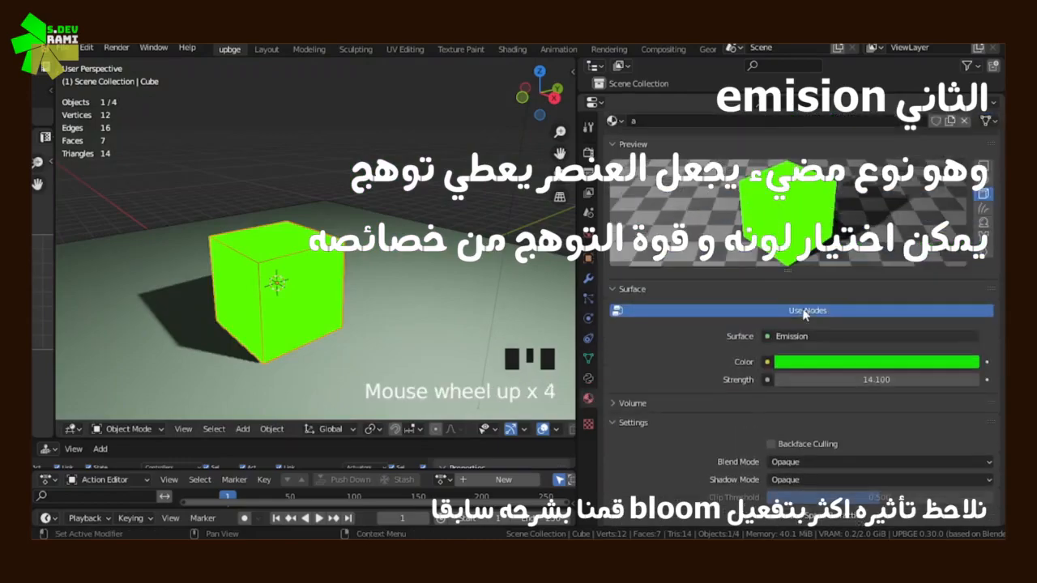
{"action": "left_click", "coordinate": [831, 340]}
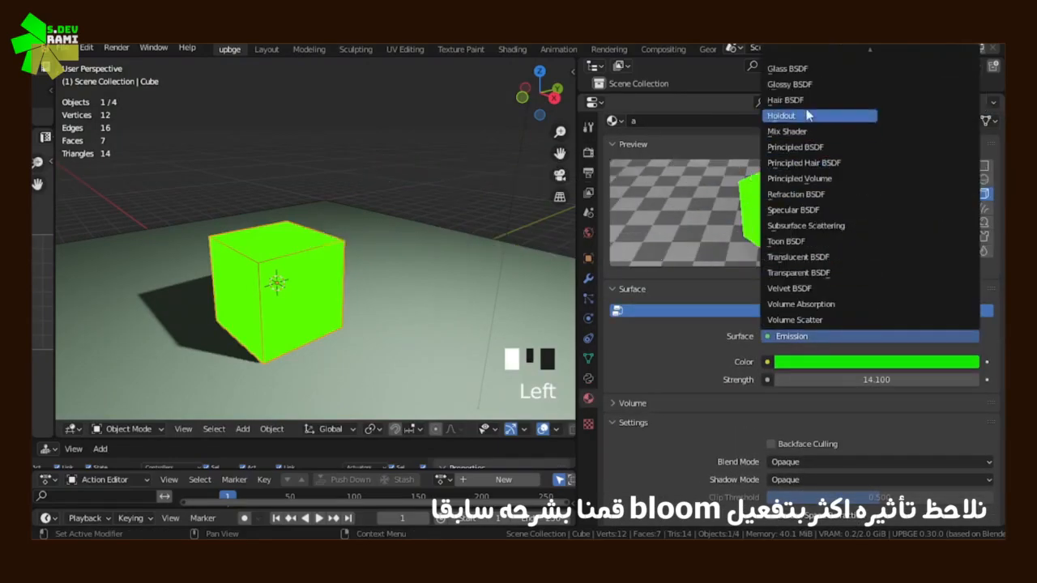
{"action": "left_click", "coordinate": [806, 77]}
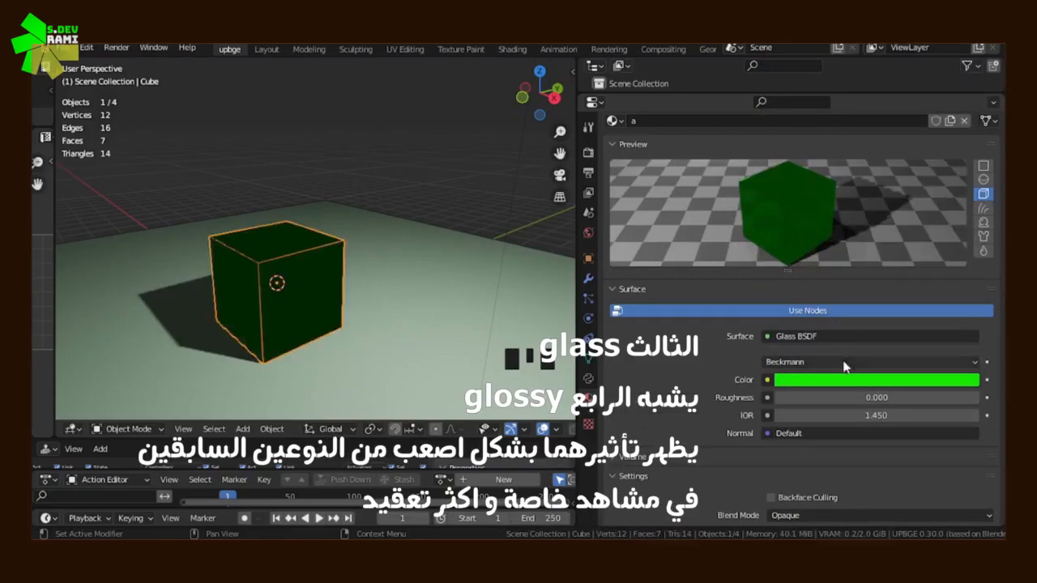
{"action": "left_click_drag", "start_coordinate": [832, 396], "coordinate": [802, 396]}
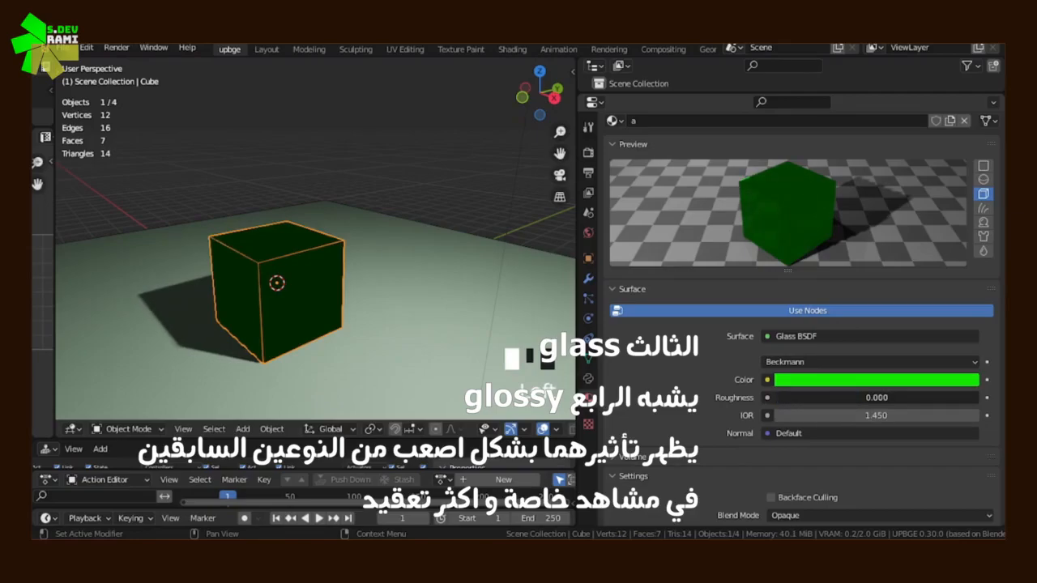
{"action": "left_click_drag", "start_coordinate": [877, 414], "coordinate": [948, 415]}
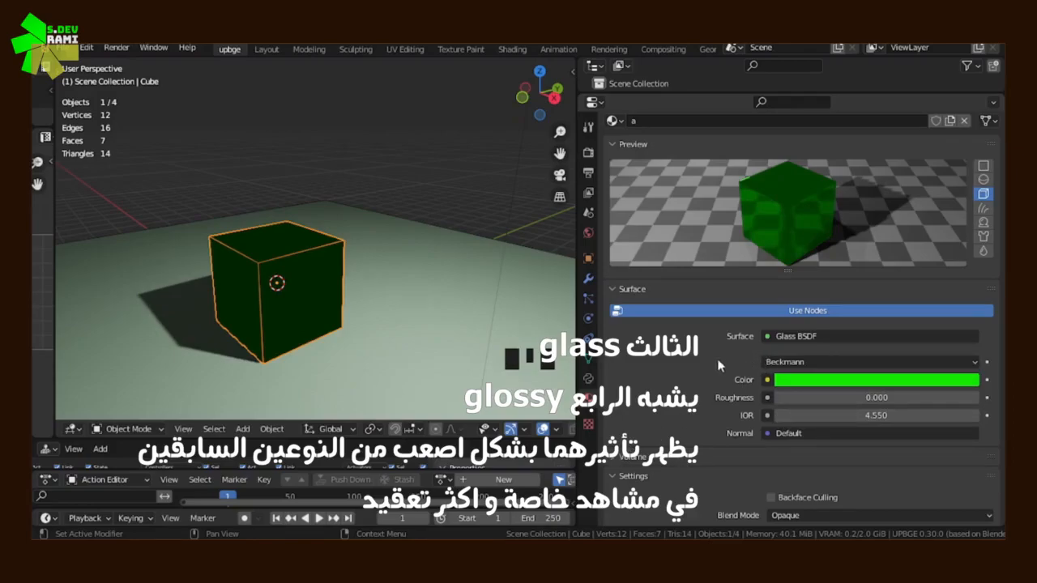
{"action": "left_click", "coordinate": [810, 338]}
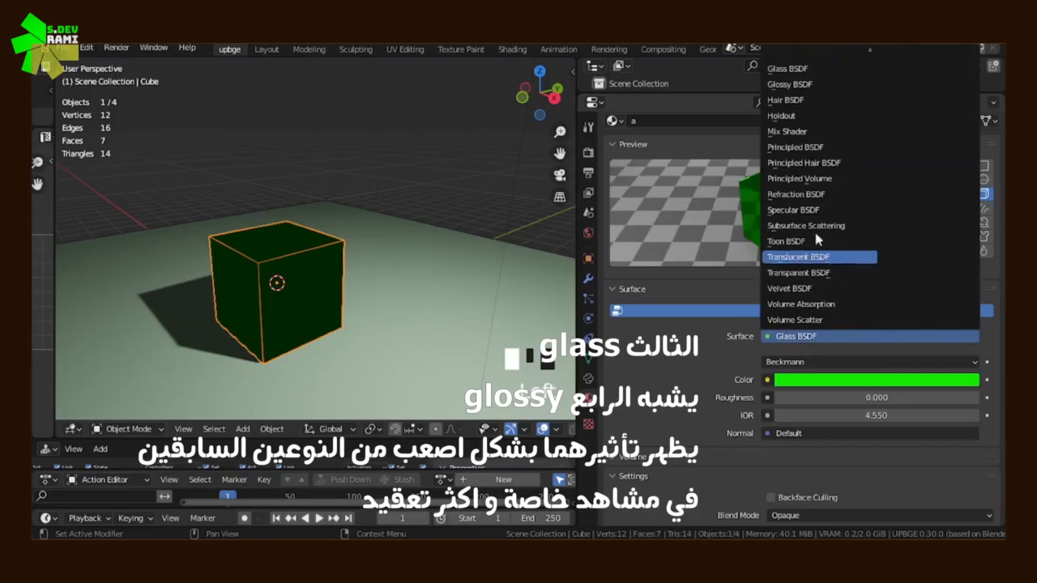
{"action": "left_click", "coordinate": [802, 84]}
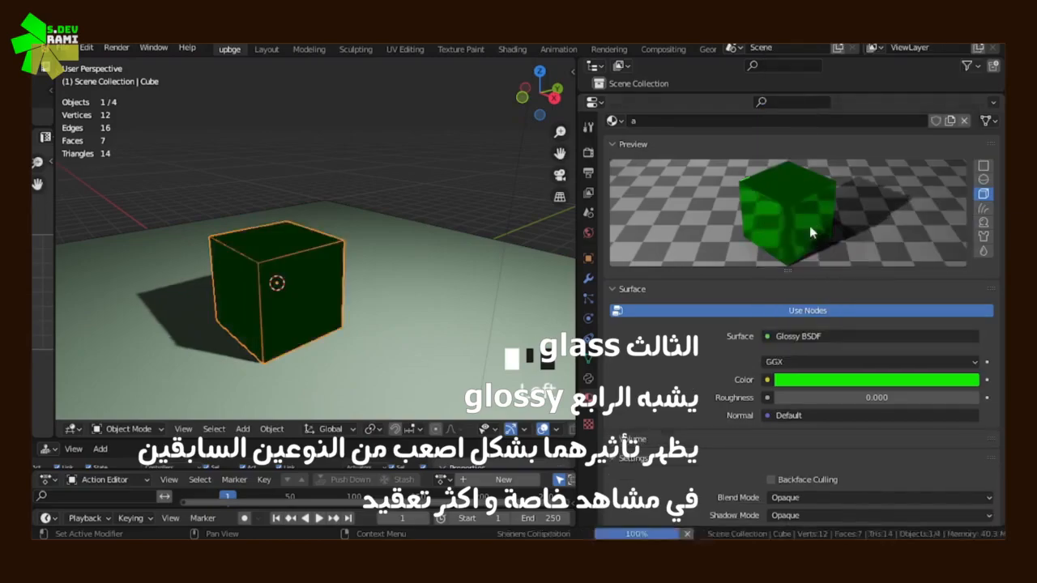
Set the material's surface shader to Principled BSDF with a green base color of about hue 0.317 and saturation 0.993
{"action": "left_click", "coordinate": [807, 335]}
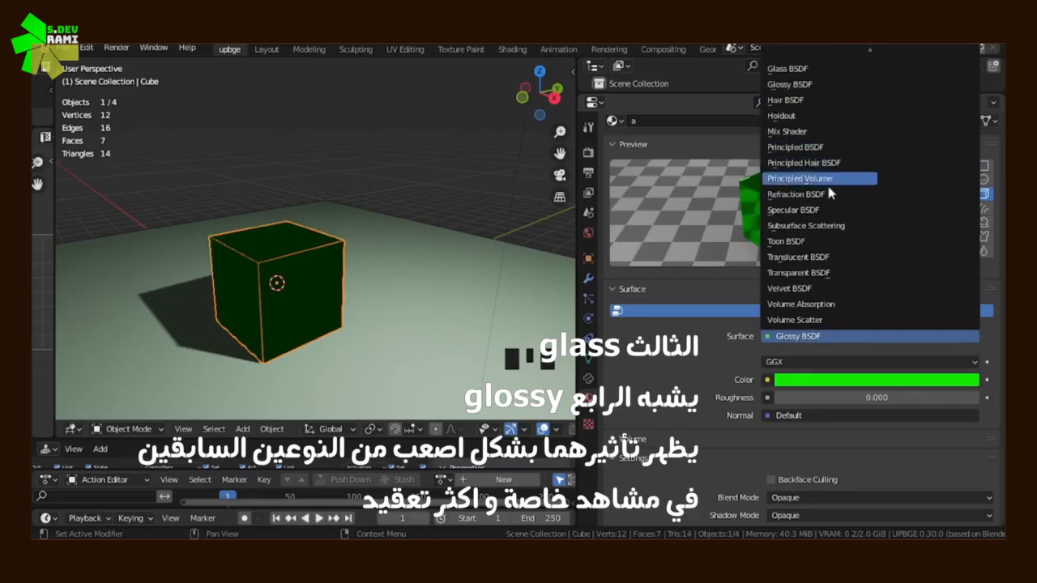
{"action": "left_click", "coordinate": [798, 147]}
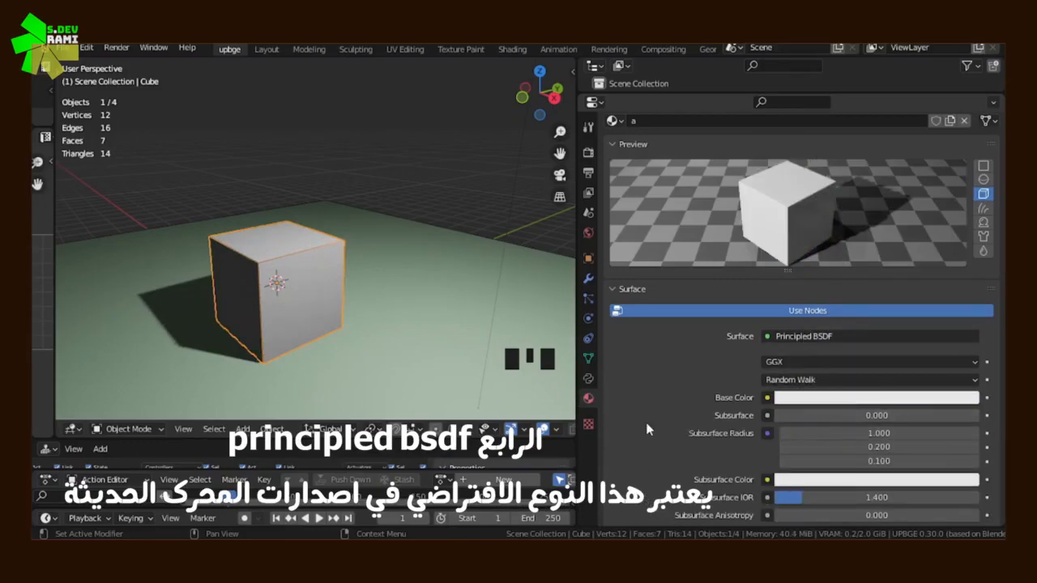
{"action": "left_click", "coordinate": [810, 398]}
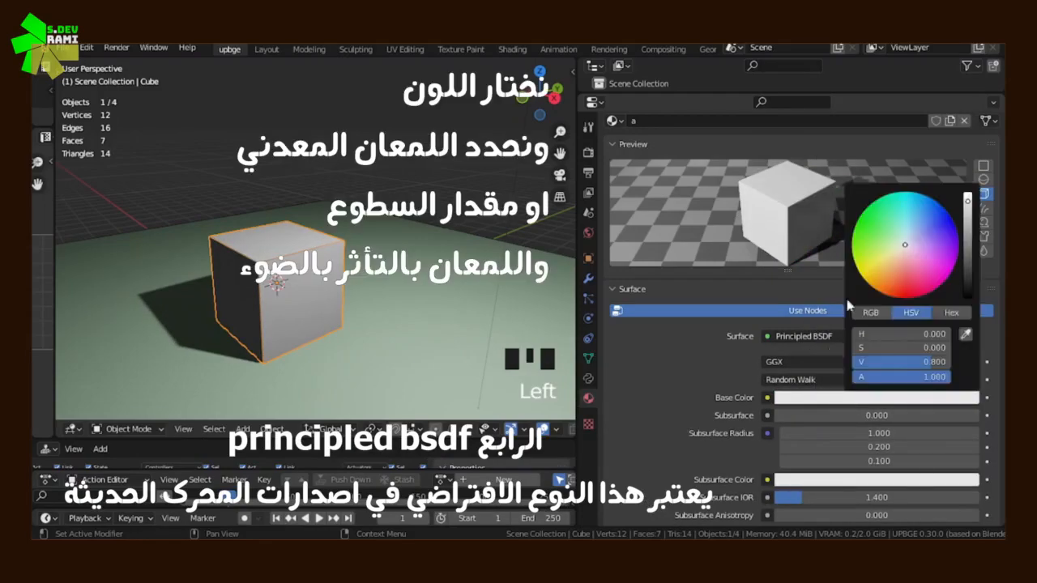
{"action": "left_click", "coordinate": [871, 222]}
{"action": "mouse_move", "coordinate": [871, 226]}
{"action": "left_mouse_down"}
{"action": "mouse_move", "coordinate": [874, 255]}
{"action": "mouse_move", "coordinate": [946, 225]}
{"action": "mouse_move", "coordinate": [879, 277]}
{"action": "mouse_move", "coordinate": [856, 235]}
{"action": "left_mouse_up"}
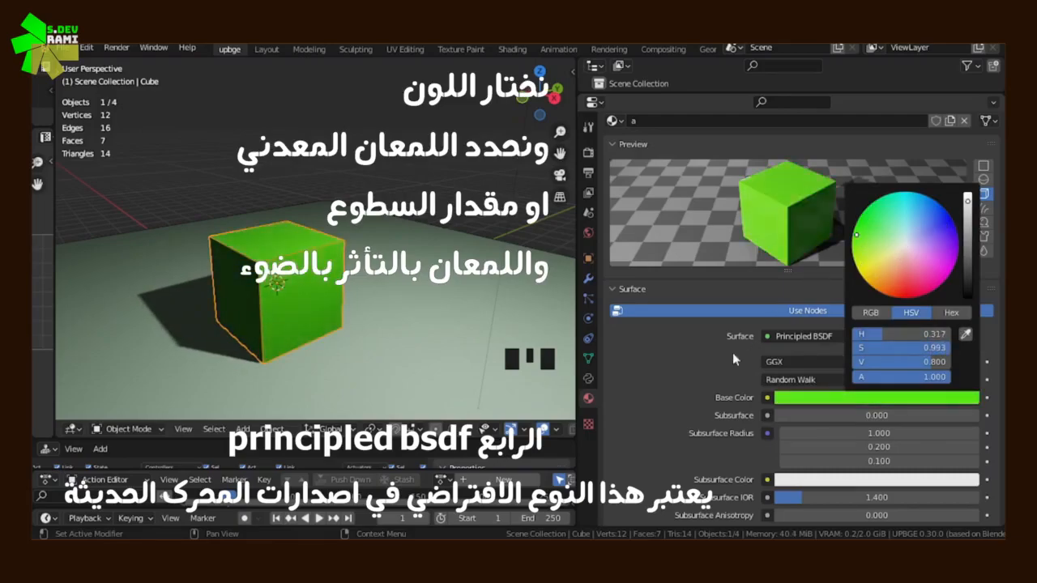
{"action": "scroll", "coordinate": [722, 413], "scroll_direction": "down", "scroll_amount": 2}
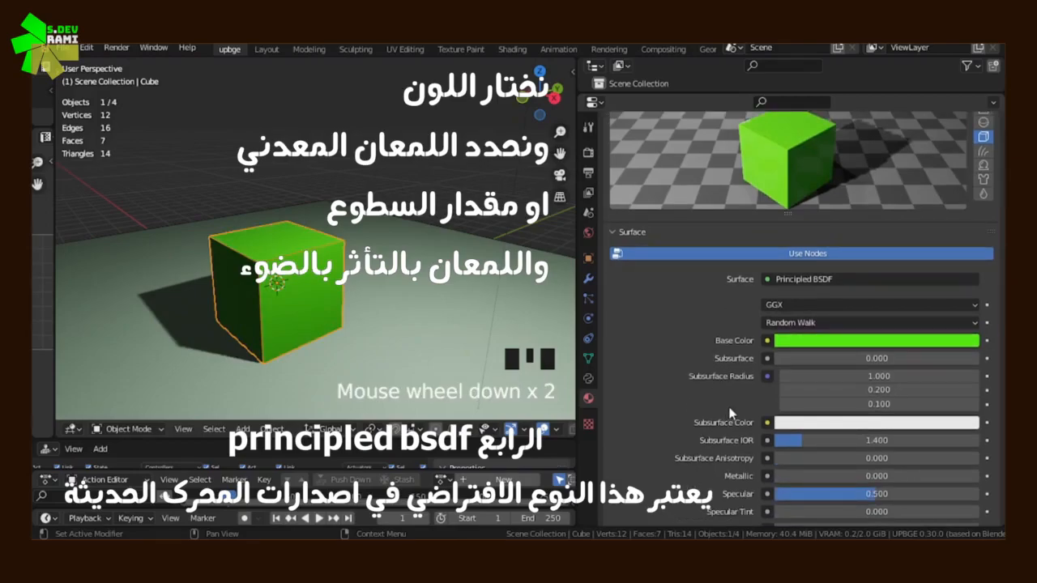
Try a Metallic value of 0.462 on the green material, and settle on 0.177
{"action": "scroll", "coordinate": [731, 413], "scroll_direction": "down", "scroll_amount": 2}
{"action": "left_click_drag", "start_coordinate": [788, 417], "coordinate": [869, 418]}
{"action": "middle_click_drag", "start_coordinate": [747, 343], "coordinate": [747, 390]}
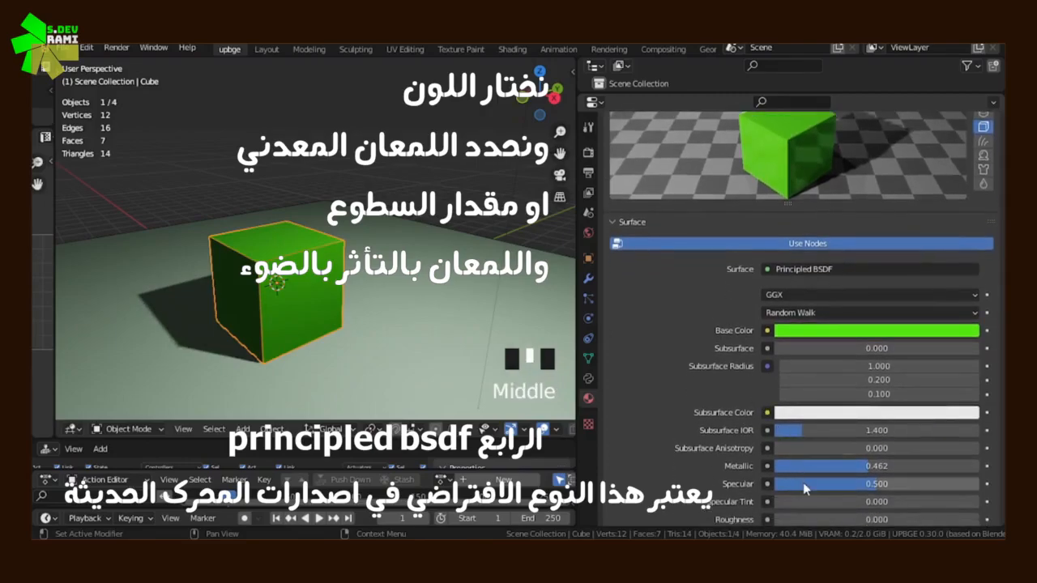
{"action": "middle_click_drag", "start_coordinate": [454, 292], "coordinate": [560, 357]}
{"action": "scroll", "coordinate": [354, 325], "scroll_direction": "up", "scroll_amount": 2}
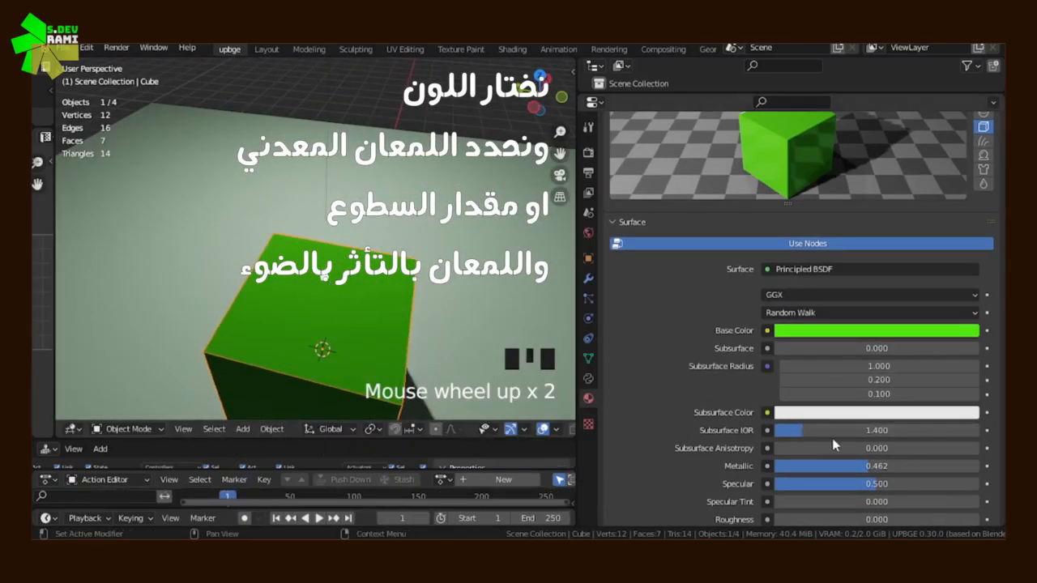
{"action": "left_click_drag", "start_coordinate": [860, 467], "coordinate": [804, 466]}
{"action": "mouse_move", "coordinate": [795, 351]}
{"action": "left_mouse_down"}
{"action": "mouse_move", "coordinate": [940, 351]}
{"action": "mouse_move", "coordinate": [775, 350]}
{"action": "left_mouse_up"}
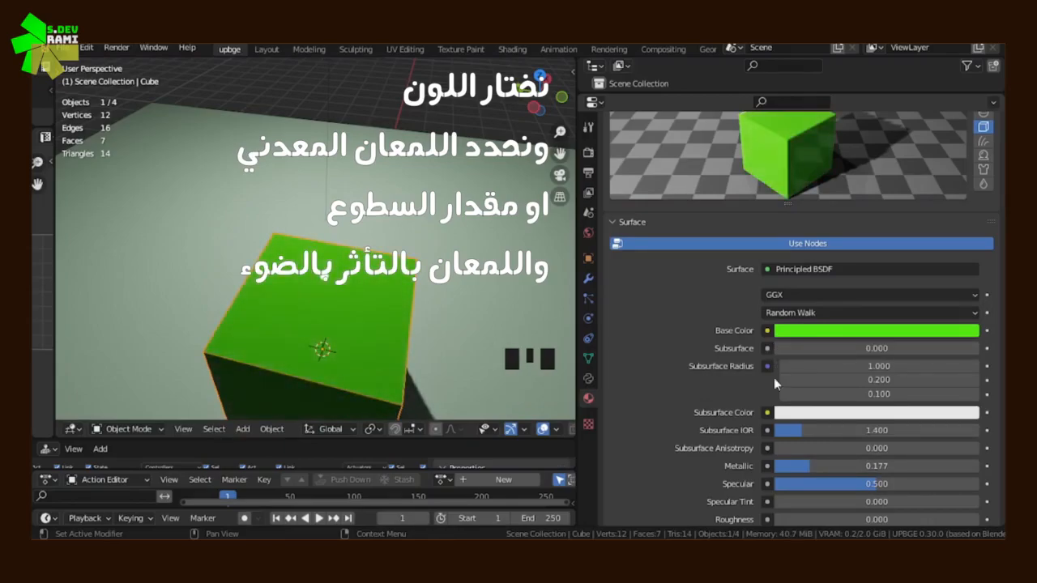
Set the green material's Subsurface IOR to 1.010 and its Roughness to 0.122
{"action": "left_click_drag", "start_coordinate": [798, 434], "coordinate": [776, 434]}
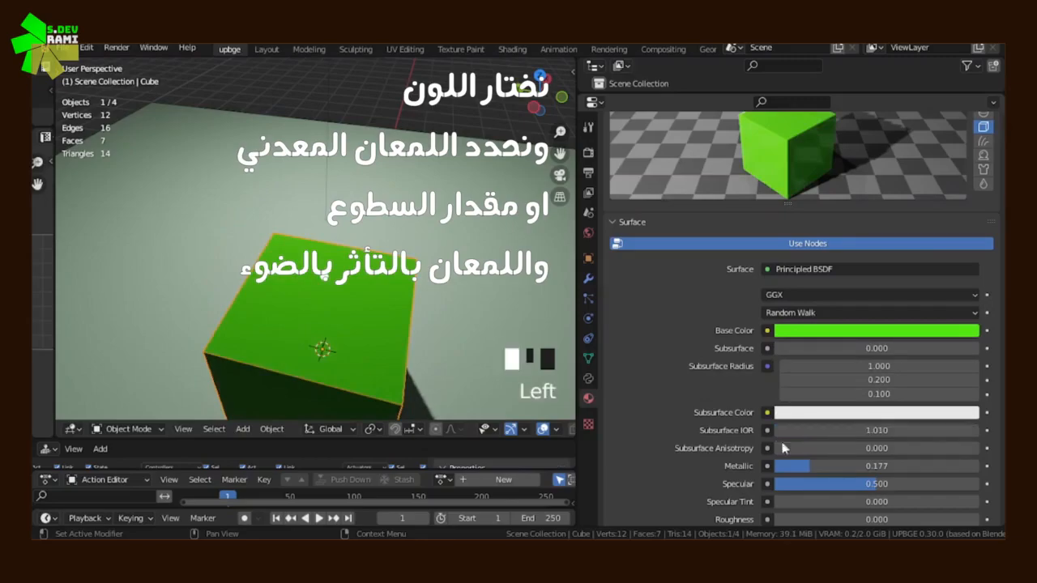
{"action": "left_click_drag", "start_coordinate": [826, 519], "coordinate": [799, 519]}
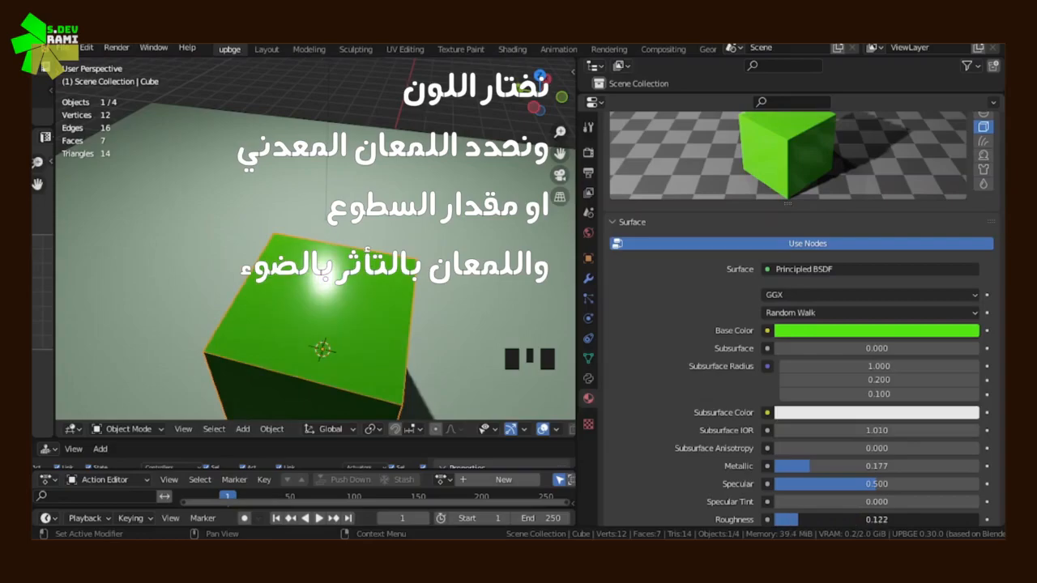
{"action": "scroll", "coordinate": [389, 259], "scroll_direction": "down", "scroll_amount": 2}
{"action": "middle_click_drag", "start_coordinate": [389, 259], "coordinate": [218, 266]}
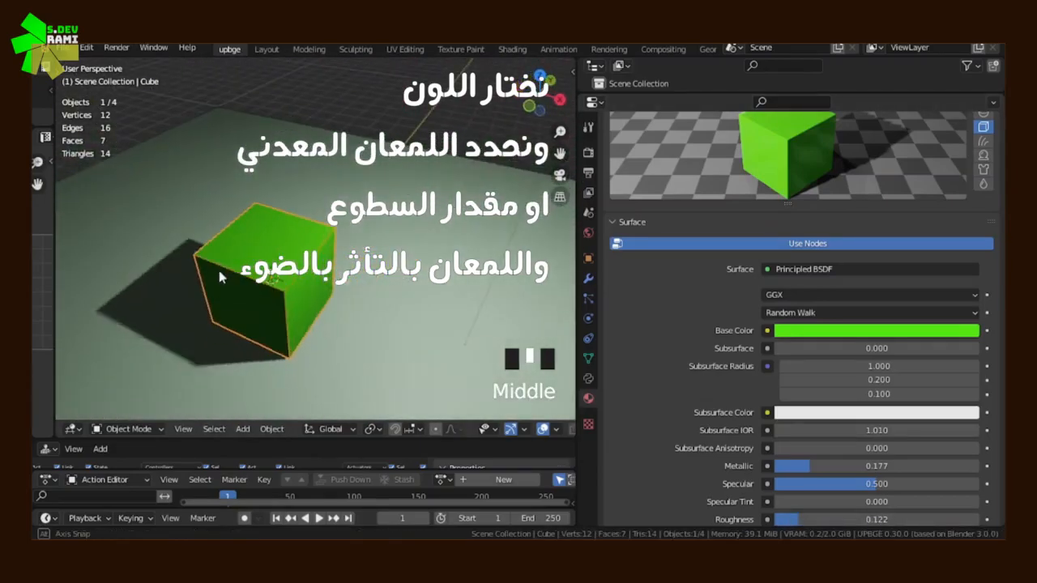
{"action": "scroll", "coordinate": [706, 419], "scroll_direction": "down", "scroll_amount": 4}
{"action": "scroll", "coordinate": [682, 422], "scroll_direction": "down", "scroll_amount": 3}
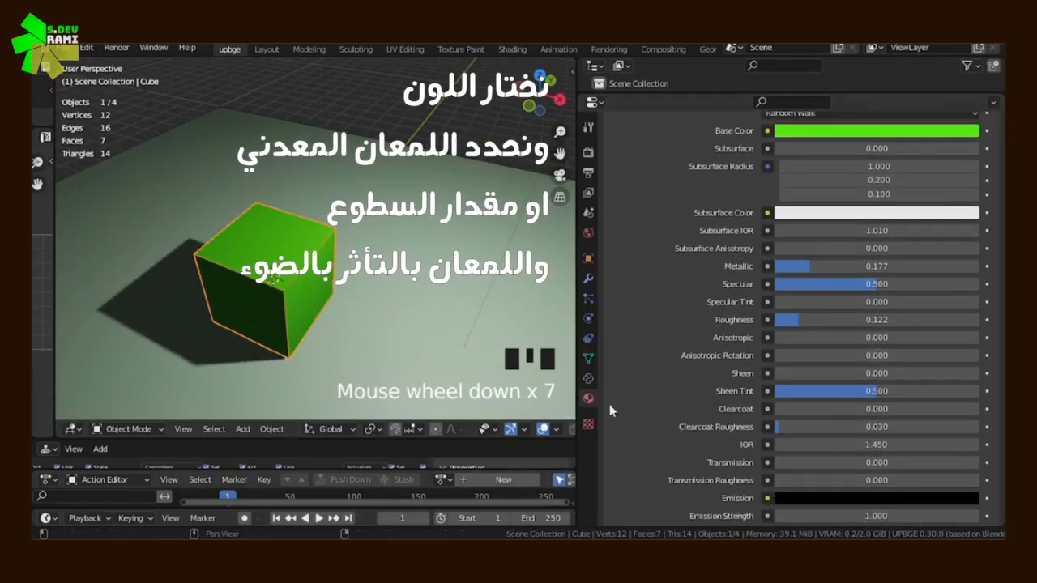
Lower the green material's Specular to 0.017 and set its Roughness to 0.229
{"action": "middle_click_drag", "start_coordinate": [195, 267], "coordinate": [211, 340]}
{"action": "left_click_drag", "start_coordinate": [871, 289], "coordinate": [781, 284]}
{"action": "scroll", "coordinate": [316, 311], "scroll_direction": "up", "scroll_amount": 4}
{"action": "middle_click_drag", "start_coordinate": [316, 311], "coordinate": [364, 297]}
{"action": "left_click_drag", "start_coordinate": [796, 321], "coordinate": [821, 319]}
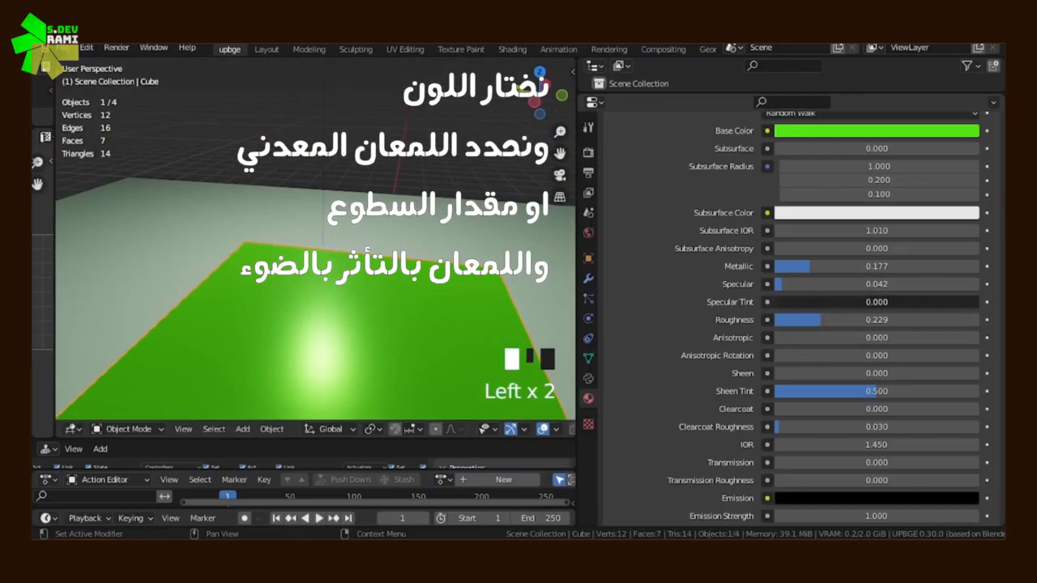
{"action": "left_click", "coordinate": [794, 287]}
{"action": "mouse_move", "coordinate": [794, 286]}
{"action": "left_mouse_down"}
{"action": "mouse_move", "coordinate": [990, 287]}
{"action": "mouse_move", "coordinate": [802, 287]}
{"action": "left_mouse_up"}
Set the green material's Shadow Mode to None to remove the cube's shadow
{"action": "scroll", "coordinate": [738, 367], "scroll_direction": "down", "scroll_amount": 8}
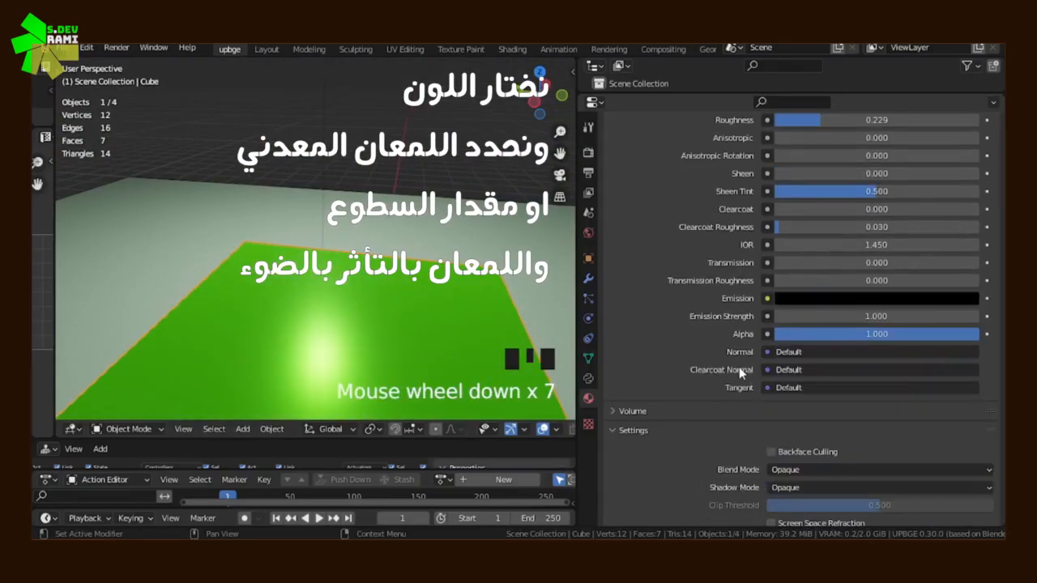
{"action": "scroll", "coordinate": [330, 410], "scroll_direction": "down", "scroll_amount": 1}
{"action": "middle_click_drag", "start_coordinate": [330, 409], "coordinate": [319, 309]}
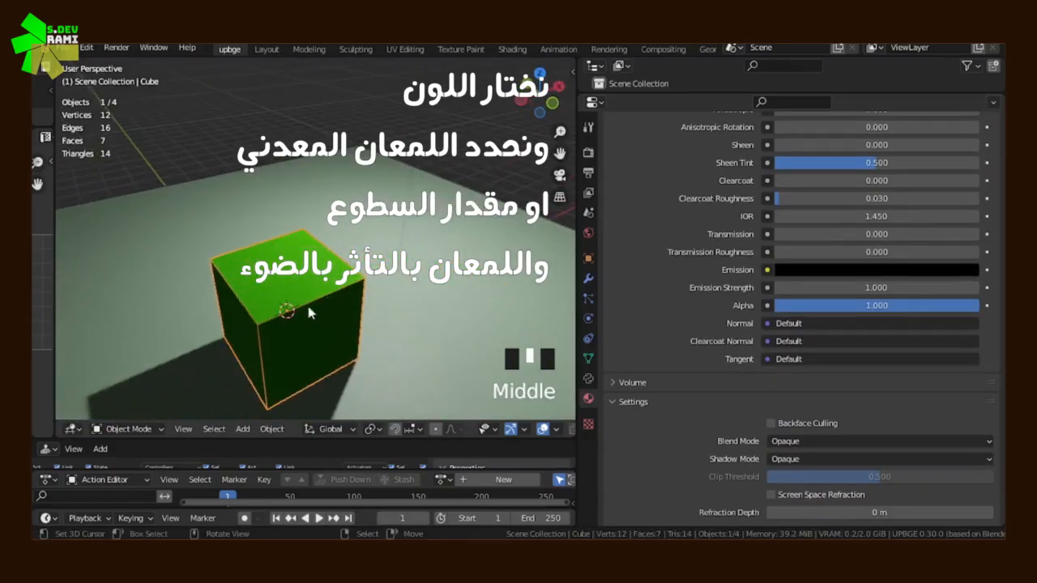
{"action": "middle_click_drag", "start_coordinate": [236, 331], "coordinate": [324, 229], "text": "shift"}
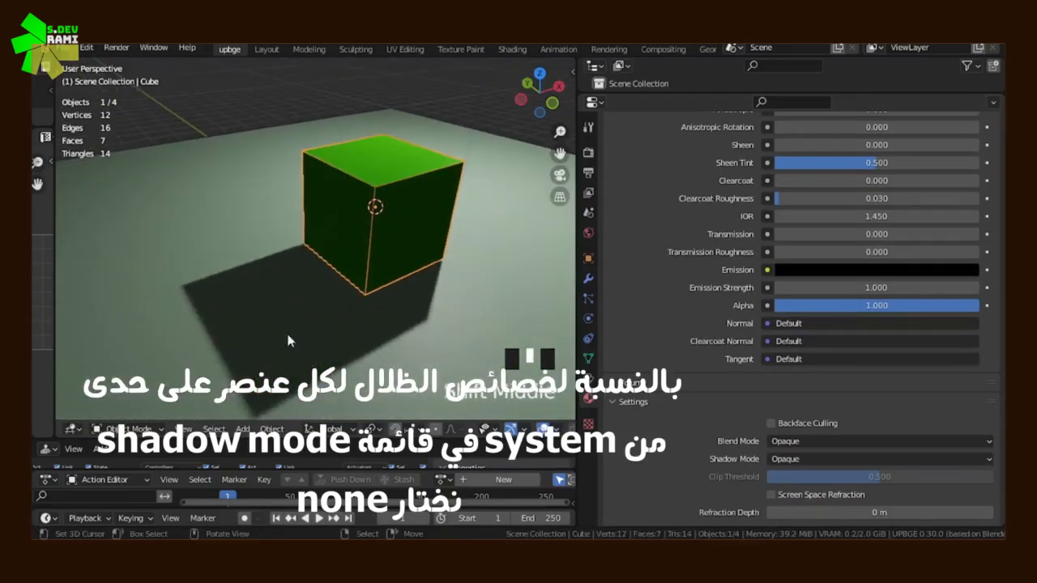
{"action": "scroll", "coordinate": [834, 405], "scroll_direction": "down", "scroll_amount": 3}
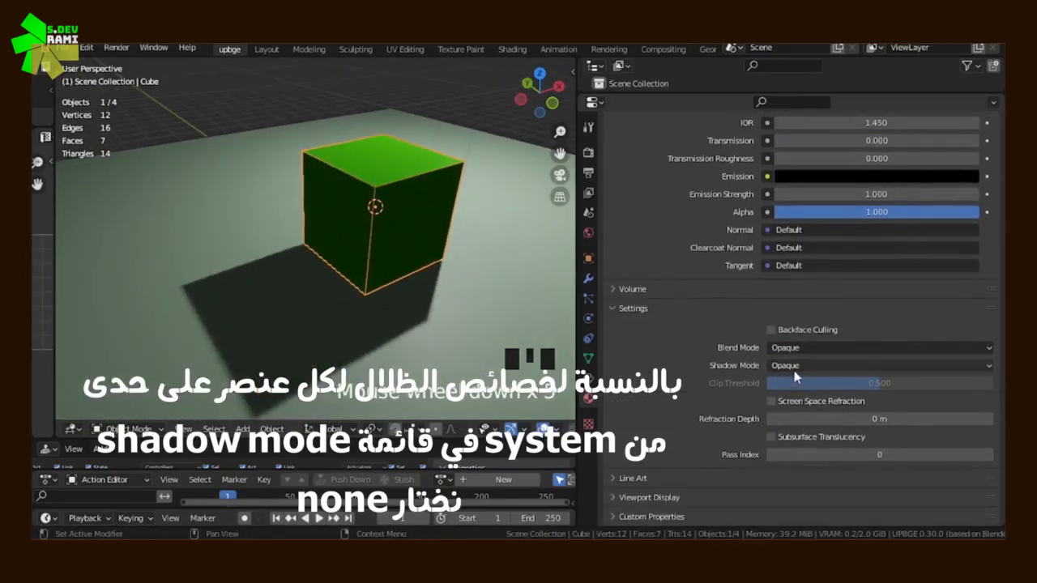
{"action": "left_click", "coordinate": [793, 371]}
{"action": "left_click", "coordinate": [793, 380]}
{"action": "middle_click_drag", "start_coordinate": [502, 305], "coordinate": [121, 315]}
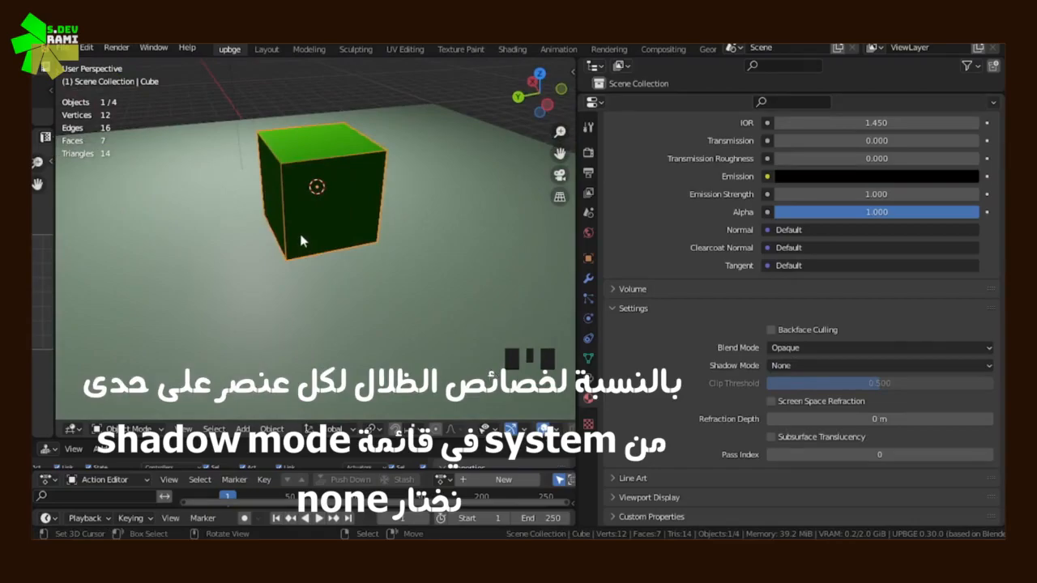
Duplicate the green cube along the Y axis and place the copy beside the original
{"action": "key", "text": "y"}
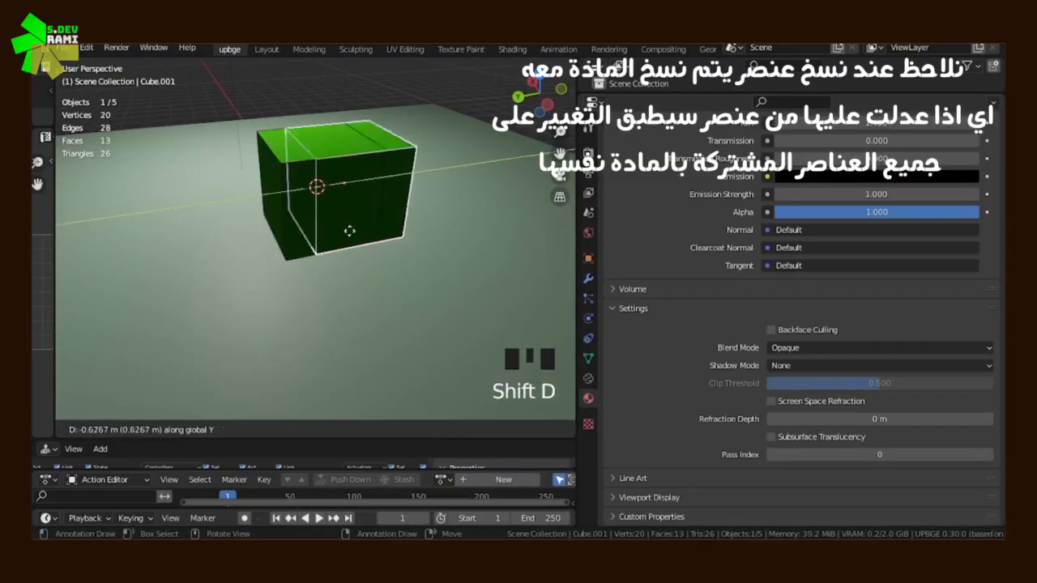
{"action": "left_click", "coordinate": [439, 218]}
{"action": "middle_click_drag", "start_coordinate": [405, 251], "coordinate": [249, 216], "text": "shift"}
Set the Shadow Mode of the material shared by both cubes to Opaque, and select the original cube
{"action": "left_click", "coordinate": [808, 366]}
{"action": "left_click", "coordinate": [810, 394]}
{"action": "right_click", "coordinate": [252, 223]}
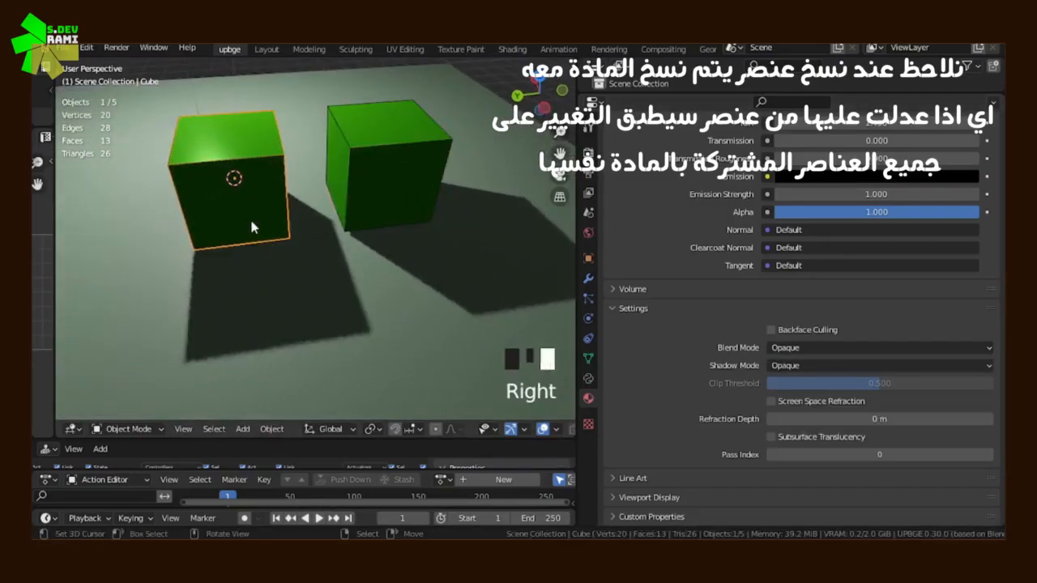
Make the duplicated cube's material a single-user copy and change its base color to blue
{"action": "right_click", "coordinate": [344, 205]}
{"action": "scroll", "coordinate": [778, 272], "scroll_direction": "up", "scroll_amount": 5}
{"action": "scroll", "coordinate": [734, 286], "scroll_direction": "up", "scroll_amount": 20}
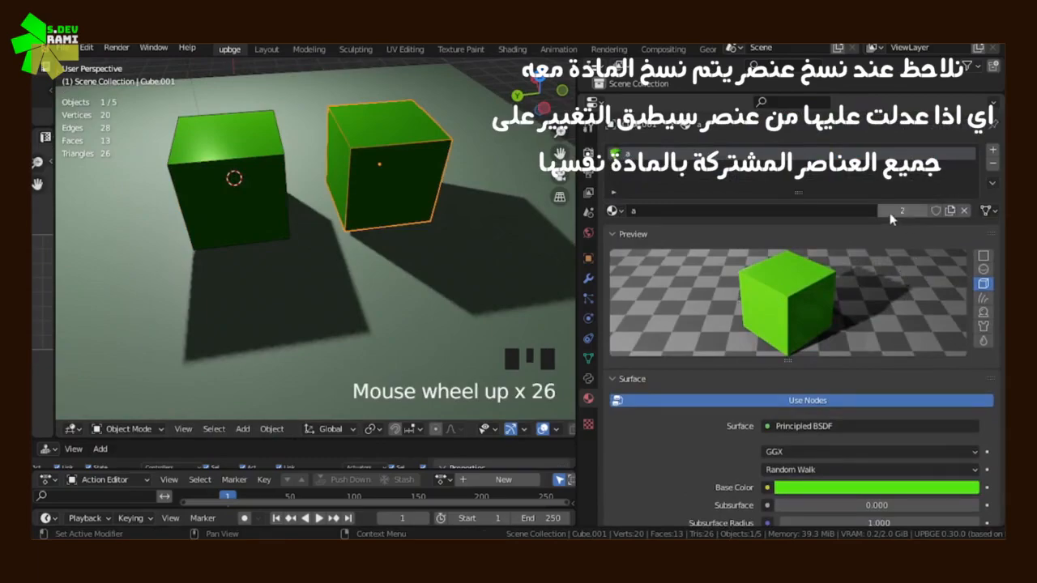
{"action": "left_click", "coordinate": [822, 488]}
{"action": "mouse_move", "coordinate": [863, 313]}
{"action": "left_mouse_down"}
{"action": "mouse_move", "coordinate": [949, 306]}
{"action": "mouse_move", "coordinate": [956, 328]}
{"action": "mouse_move", "coordinate": [921, 383]}
{"action": "mouse_move", "coordinate": [855, 354]}
{"action": "mouse_move", "coordinate": [856, 315]}
{"action": "left_mouse_up"}
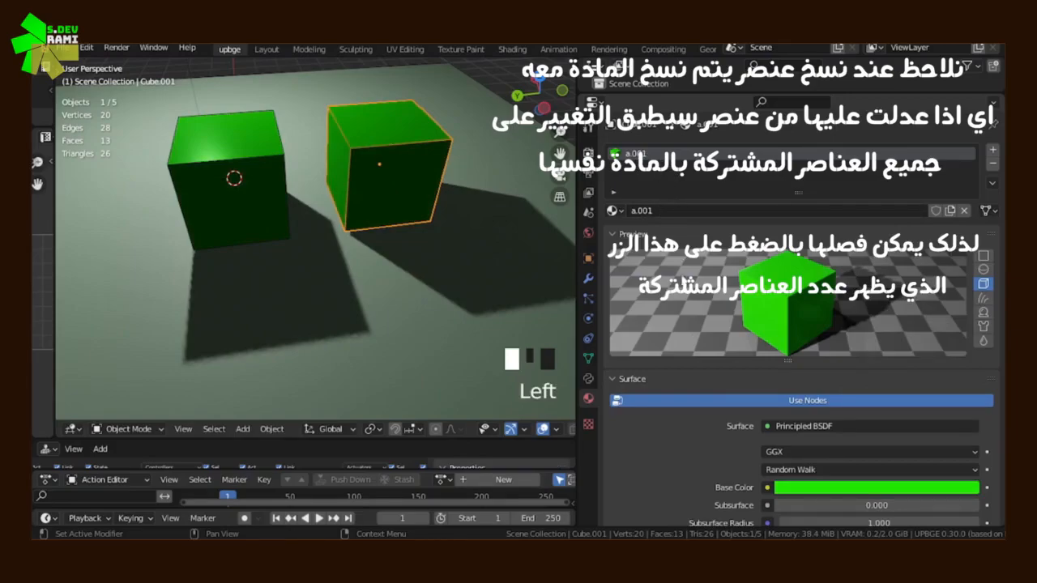
{"action": "left_click", "coordinate": [820, 488]}
{"action": "mouse_move", "coordinate": [874, 319]}
{"action": "left_mouse_down"}
{"action": "mouse_move", "coordinate": [887, 301]}
{"action": "mouse_move", "coordinate": [932, 297]}
{"action": "mouse_move", "coordinate": [956, 328]}
{"action": "mouse_move", "coordinate": [946, 367]}
{"action": "mouse_move", "coordinate": [881, 381]}
{"action": "mouse_move", "coordinate": [862, 356]}
{"action": "mouse_move", "coordinate": [859, 324]}
{"action": "mouse_move", "coordinate": [901, 289]}
{"action": "left_mouse_up"}
{"action": "middle_click_drag", "start_coordinate": [356, 216], "coordinate": [256, 239]}
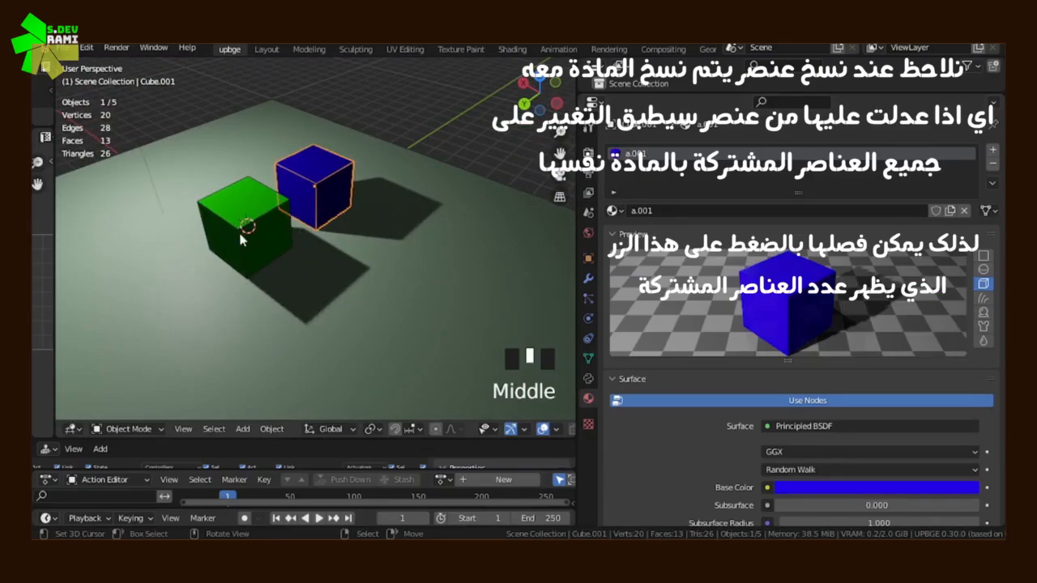
Set the Shadow Mode of the original green cube's material to None
{"action": "right_click", "coordinate": [262, 230]}
{"action": "scroll", "coordinate": [802, 439], "scroll_direction": "down", "scroll_amount": 20}
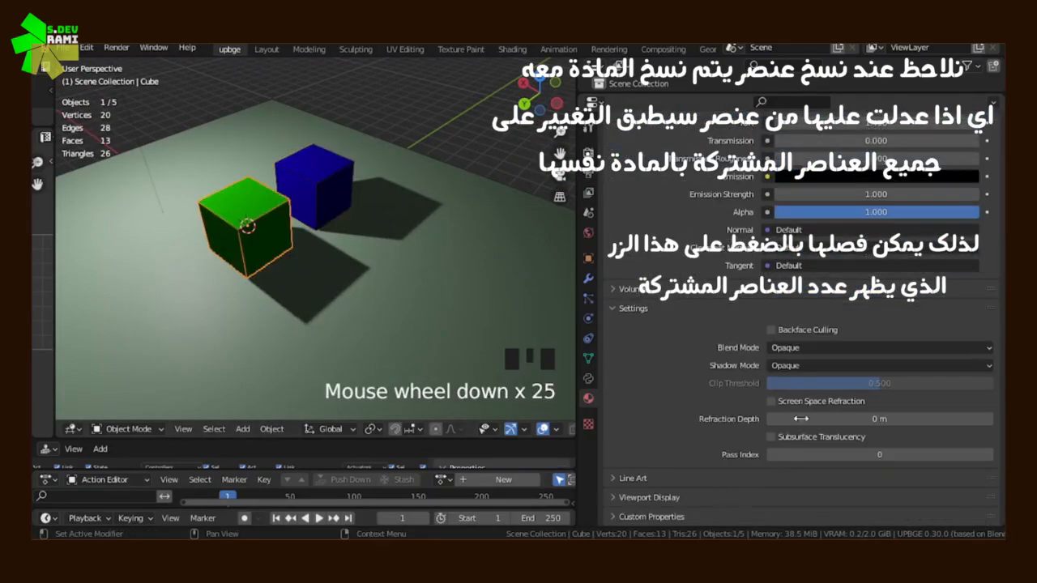
{"action": "left_click", "coordinate": [807, 347]}
{"action": "left_click", "coordinate": [798, 367]}
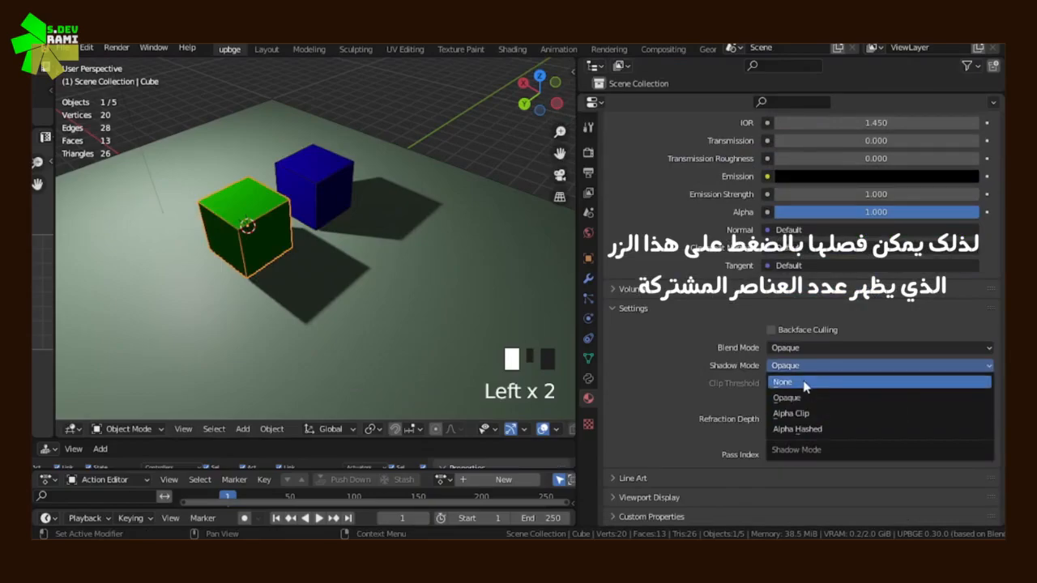
{"action": "left_click", "coordinate": [805, 382]}
{"action": "scroll", "coordinate": [333, 243], "scroll_direction": "up", "scroll_amount": 2}
{"action": "middle_click_drag", "start_coordinate": [333, 242], "coordinate": [216, 246]}
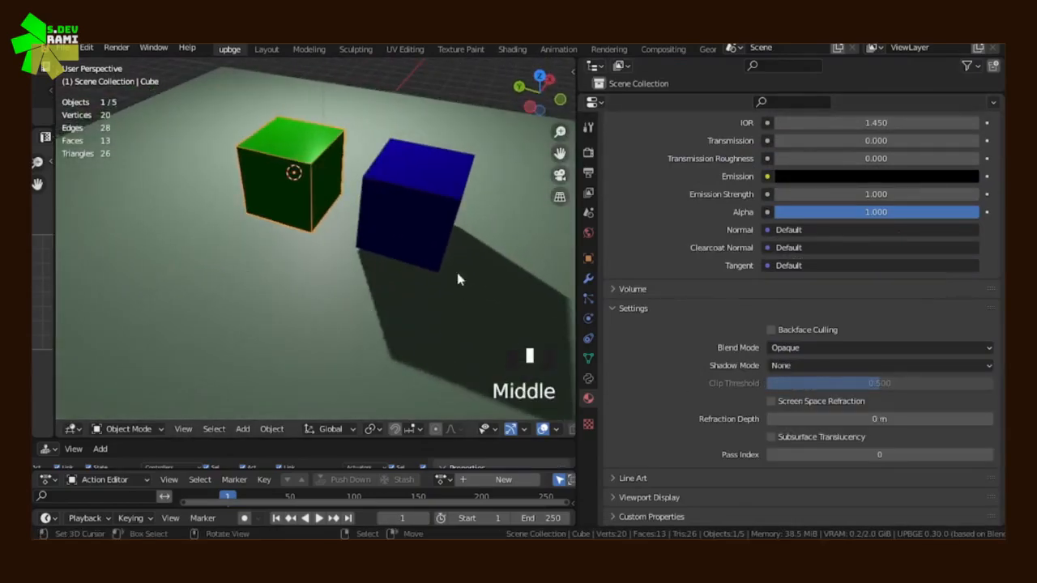
Select the blue cube and review its shadow and its material settings
{"action": "scroll", "coordinate": [290, 307], "scroll_direction": "down", "scroll_amount": 3}
{"action": "middle_click_drag", "start_coordinate": [308, 290], "coordinate": [305, 235]}
{"action": "right_click", "coordinate": [316, 192]}
{"action": "right_click", "coordinate": [320, 186]}
{"action": "middle_click_drag", "start_coordinate": [319, 187], "coordinate": [348, 215], "text": "shift"}
{"action": "middle_click_drag", "start_coordinate": [250, 90], "coordinate": [567, 284]}
{"action": "scroll", "coordinate": [646, 322], "scroll_direction": "down", "scroll_amount": 2}
{"action": "scroll", "coordinate": [682, 358], "scroll_direction": "down", "scroll_amount": 3}
{"action": "scroll", "coordinate": [680, 359], "scroll_direction": "up", "scroll_amount": 19}
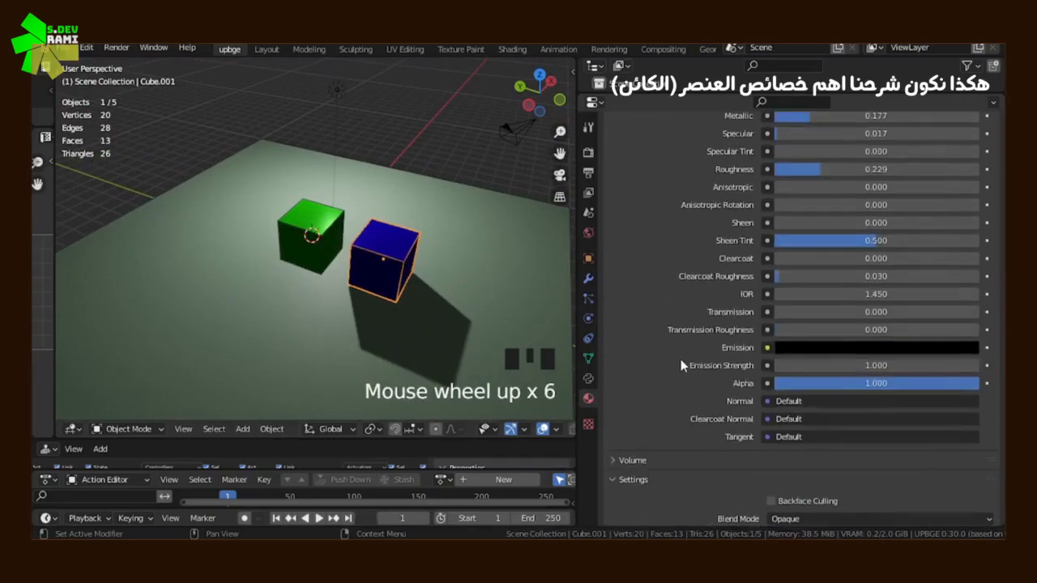
{"action": "scroll", "coordinate": [672, 363], "scroll_direction": "up", "scroll_amount": 5}
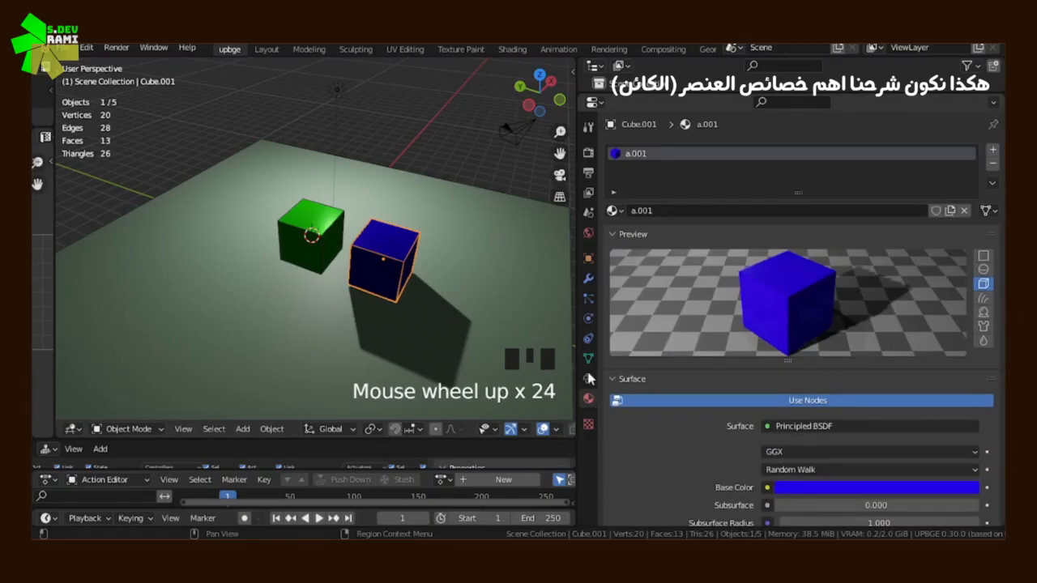
Select the scene's point light and adjust its color to a near-white tone with saturation 0.030
{"action": "right_click", "coordinate": [337, 90]}
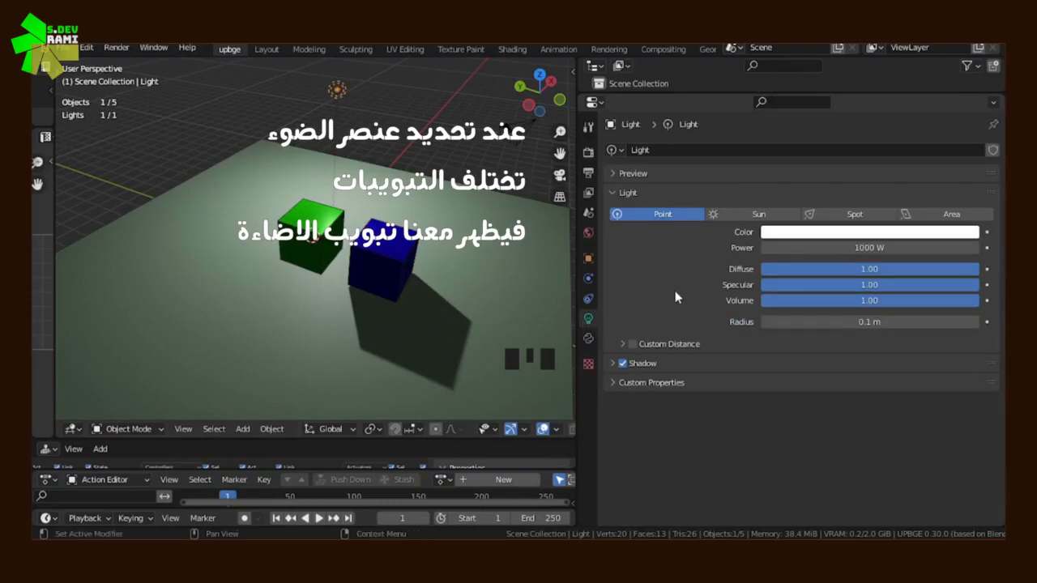
{"action": "middle_click_drag", "start_coordinate": [381, 243], "coordinate": [381, 212]}
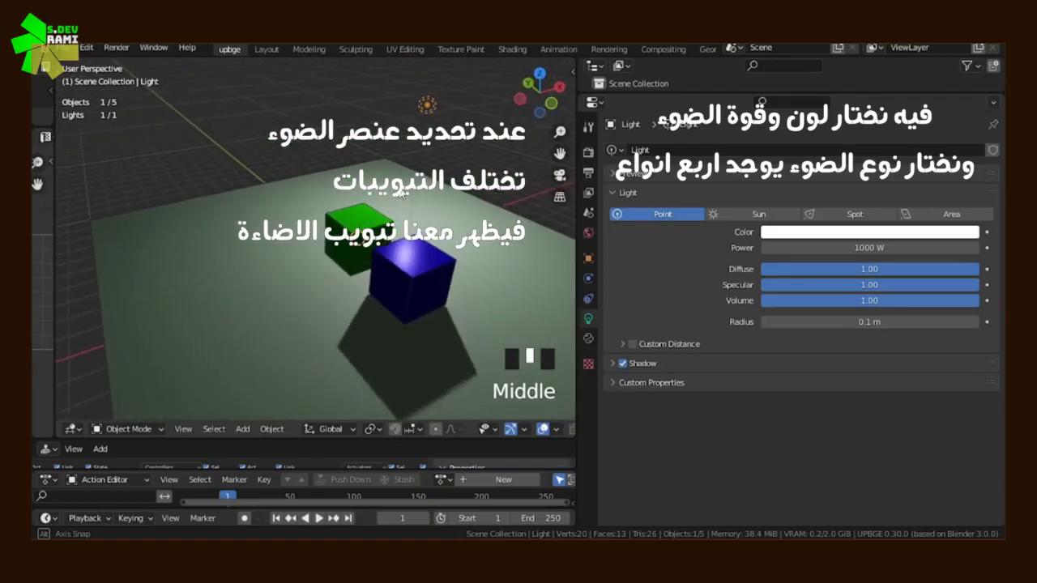
{"action": "left_click", "coordinate": [804, 233]}
{"action": "left_click_drag", "start_coordinate": [880, 286], "coordinate": [905, 299]}
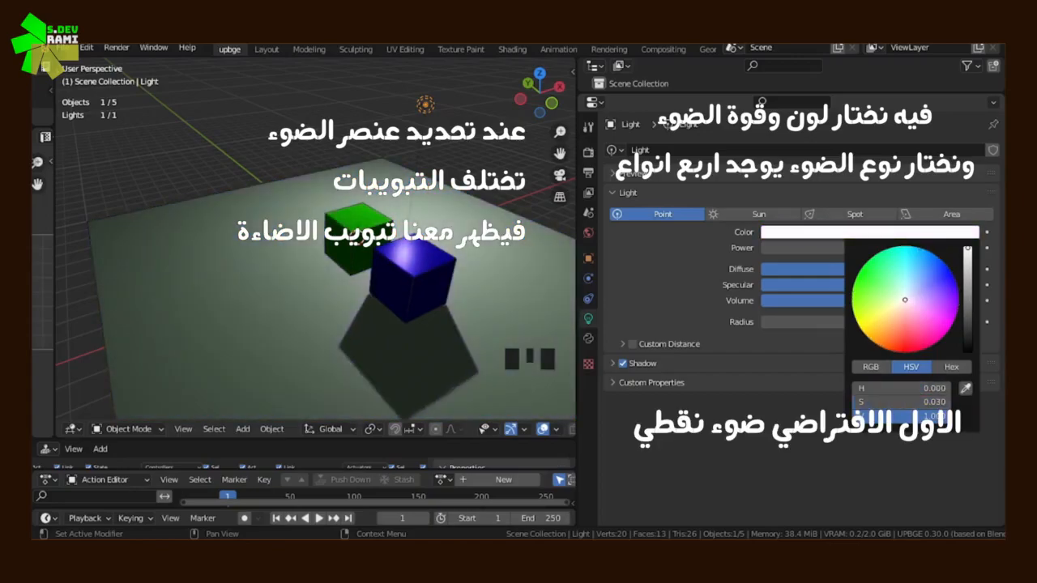
Change the light type to Sun and rotate its direction to see how the lighting on the cubes responds
{"action": "left_click", "coordinate": [745, 215]}
{"action": "middle_click_drag", "start_coordinate": [421, 243], "coordinate": [385, 230]}
{"action": "mouse_move", "coordinate": [442, 185]}
{"action": "left_mouse_down"}
{"action": "mouse_move", "coordinate": [446, 215]}
{"action": "mouse_move", "coordinate": [321, 215]}
{"action": "mouse_move", "coordinate": [173, 183]}
{"action": "mouse_move", "coordinate": [152, 211]}
{"action": "mouse_move", "coordinate": [159, 221]}
{"action": "left_mouse_up"}
{"action": "middle_click_drag", "start_coordinate": [205, 246], "coordinate": [295, 183]}
{"action": "left_click_drag", "start_coordinate": [300, 125], "coordinate": [411, 359]}
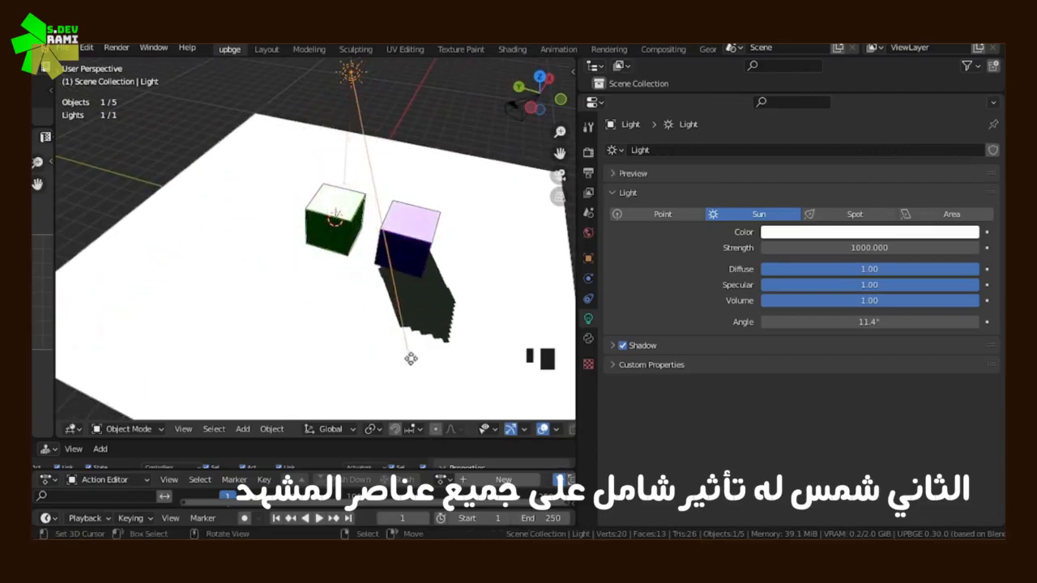
Change the light type to Spot and aim its cone at the plane around the cubes
{"action": "left_click", "coordinate": [852, 216]}
{"action": "middle_click_drag", "start_coordinate": [232, 249], "coordinate": [392, 212]}
{"action": "left_click_drag", "start_coordinate": [246, 168], "coordinate": [235, 248]}
{"action": "middle_click_drag", "start_coordinate": [235, 248], "coordinate": [316, 298]}
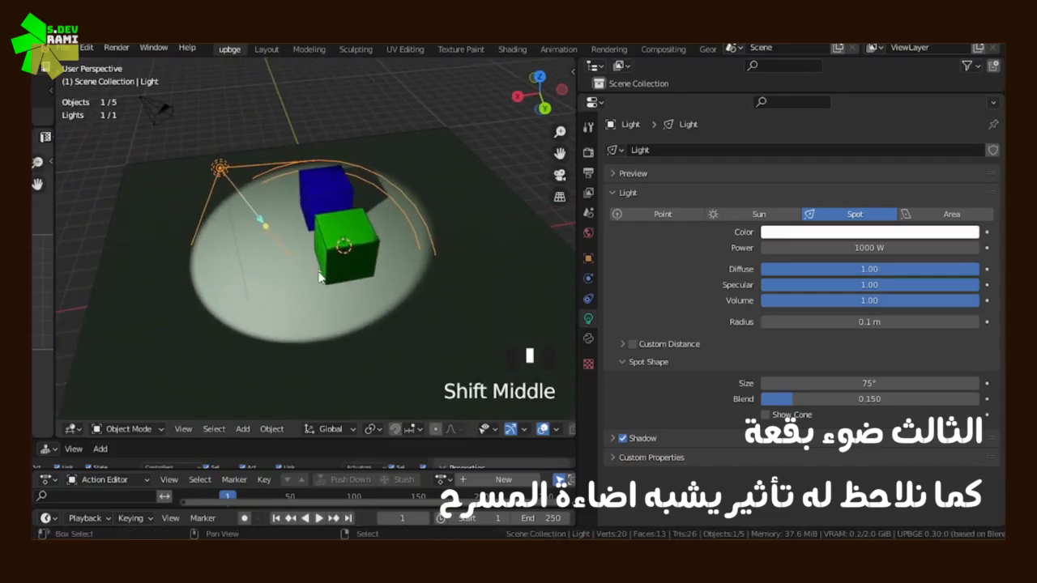
Re-aim the spot light toward the cubes and increase its Blend
{"action": "left_click_drag", "start_coordinate": [267, 229], "coordinate": [300, 256]}
{"action": "mouse_move", "coordinate": [267, 215]}
{"action": "left_mouse_down"}
{"action": "mouse_move", "coordinate": [280, 233]}
{"action": "mouse_move", "coordinate": [265, 217]}
{"action": "left_mouse_up"}
{"action": "middle_click_drag", "start_coordinate": [356, 216], "coordinate": [268, 213]}
{"action": "left_click_drag", "start_coordinate": [777, 399], "coordinate": [849, 399]}
Change the light type to Area and move the light down beside the green cube
{"action": "left_click", "coordinate": [946, 215]}
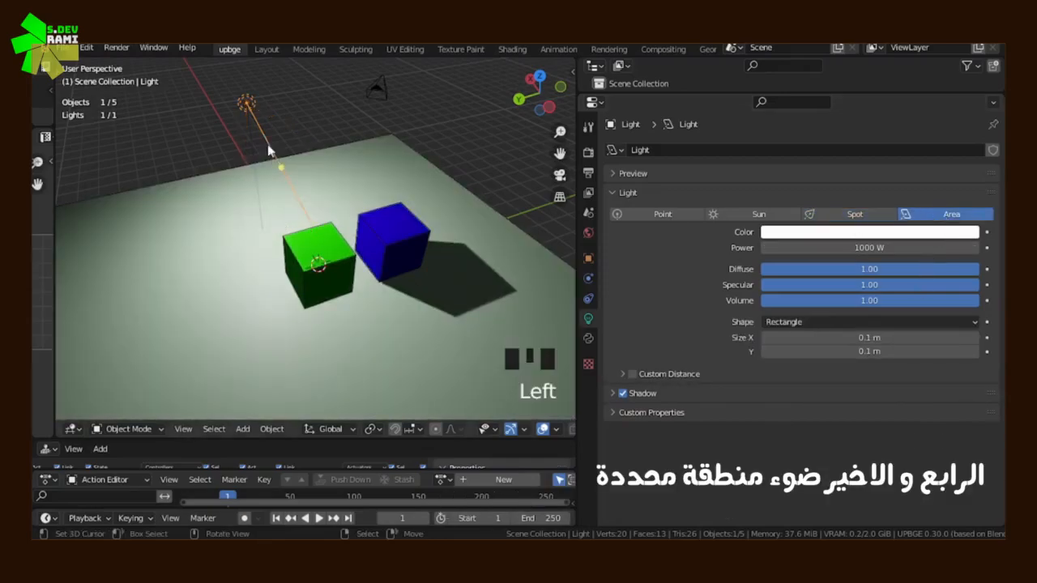
{"action": "left_click_drag", "start_coordinate": [245, 104], "coordinate": [248, 151]}
{"action": "key", "text": "g"}
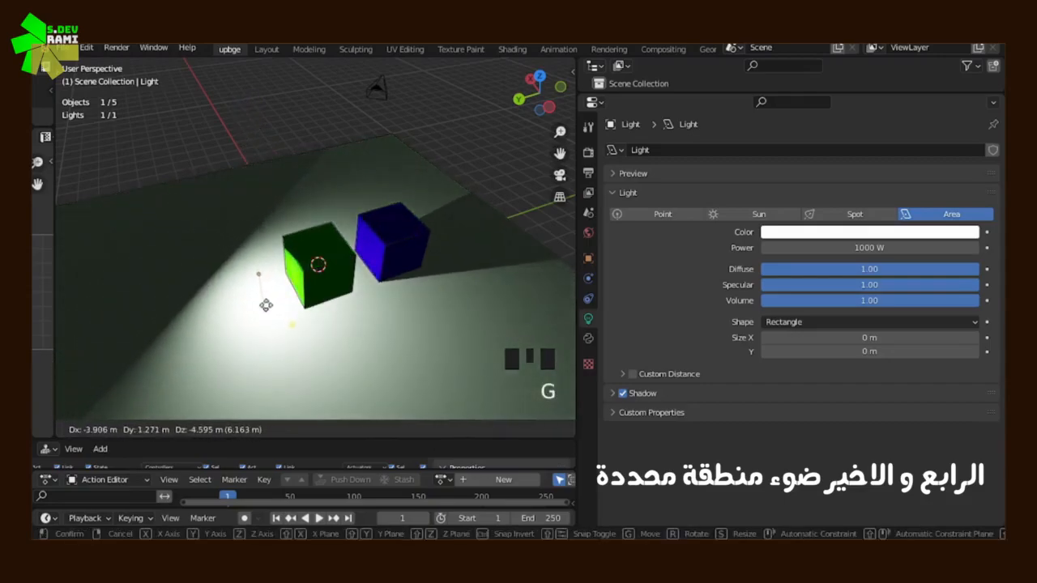
{"action": "middle_click_drag", "start_coordinate": [259, 238], "coordinate": [149, 252]}
{"action": "left_click", "coordinate": [351, 296]}
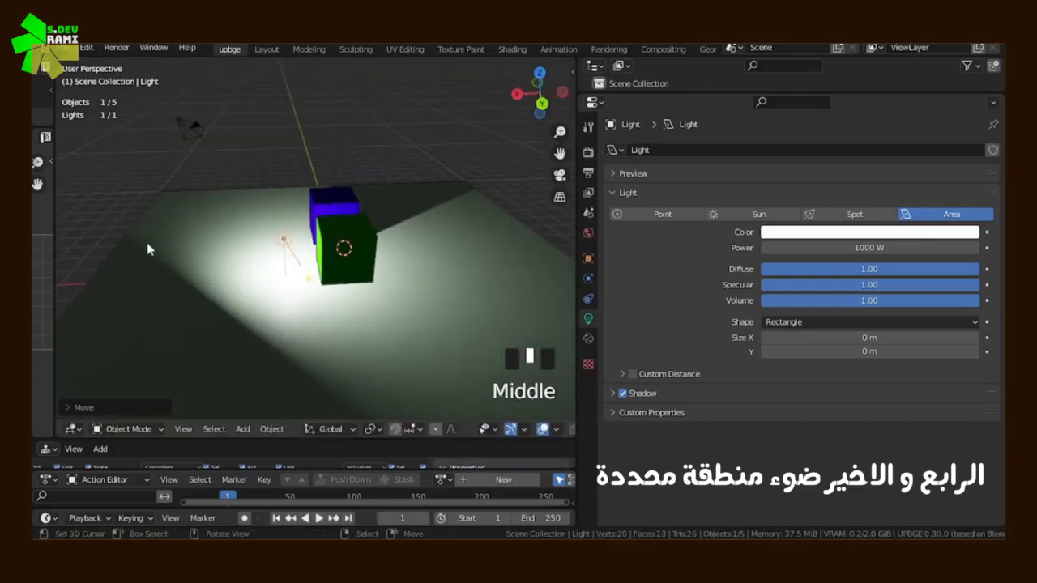
Keep the area light's shape as Rectangle and set its size to 4.33 m in X and 4.34 m in Y
{"action": "left_click", "coordinate": [778, 322]}
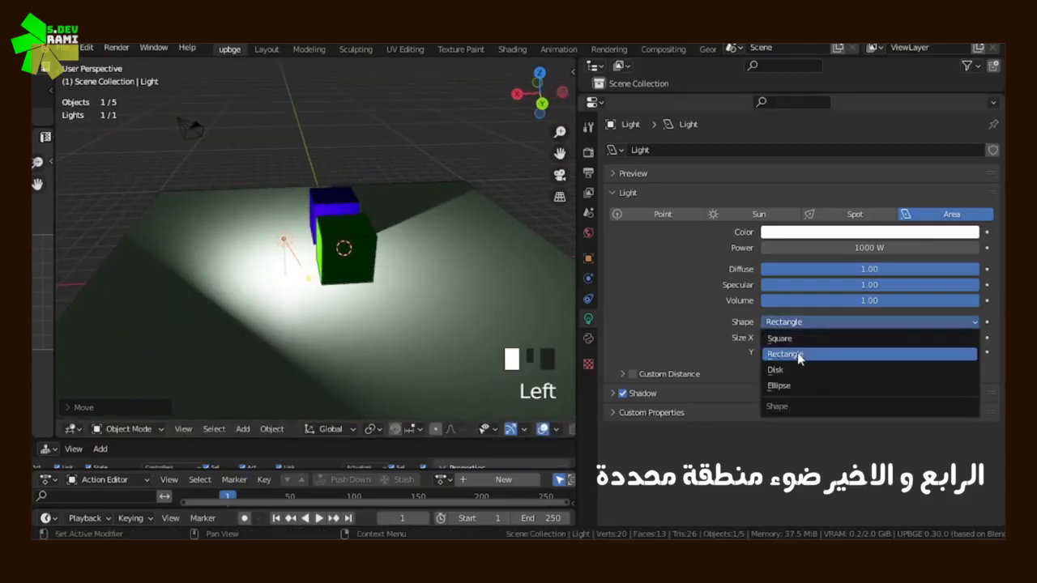
{"action": "scroll", "coordinate": [281, 263], "scroll_direction": "up", "scroll_amount": 6}
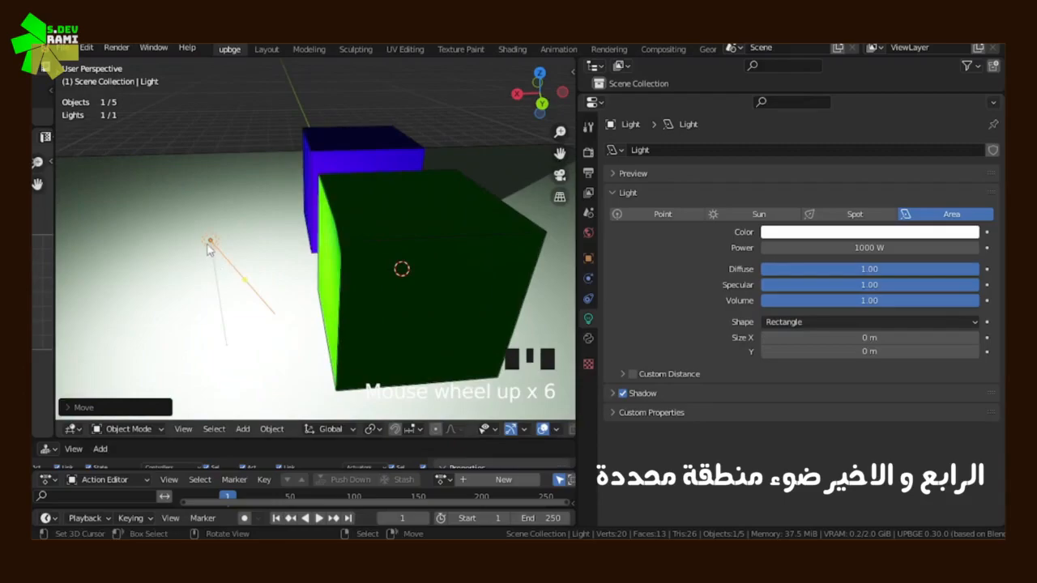
{"action": "key", "text": "s"}
{"action": "left_click", "coordinate": [377, 341]}
{"action": "scroll", "coordinate": [241, 299], "scroll_direction": "down", "scroll_amount": 3}
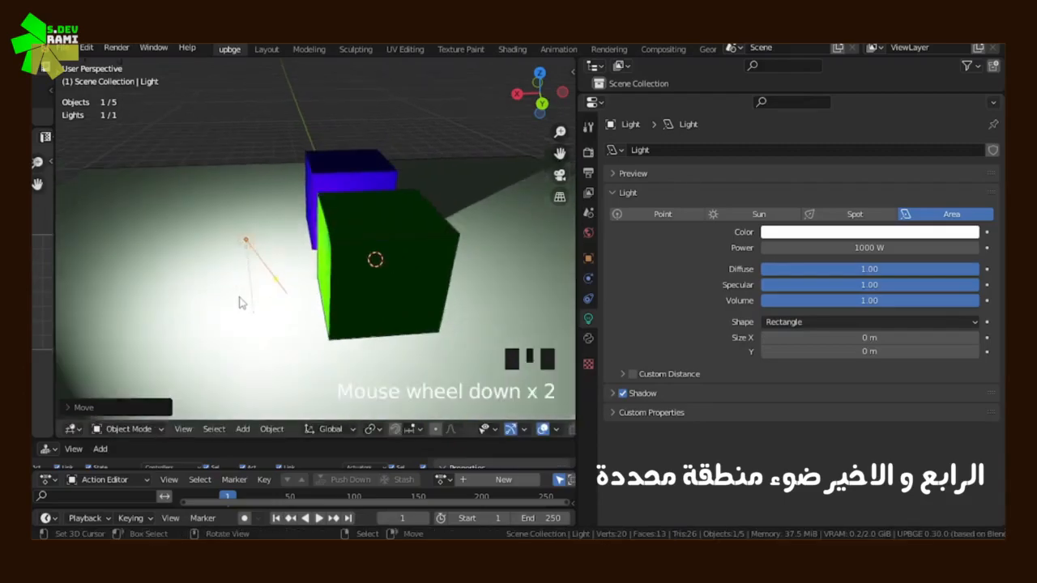
{"action": "left_click_drag", "start_coordinate": [790, 341], "coordinate": [835, 351]}
Move and rotate the area light so that it stands beside the green cube and faces it
{"action": "middle_click_drag", "start_coordinate": [276, 294], "coordinate": [365, 304]}
{"action": "key", "text": "g"}
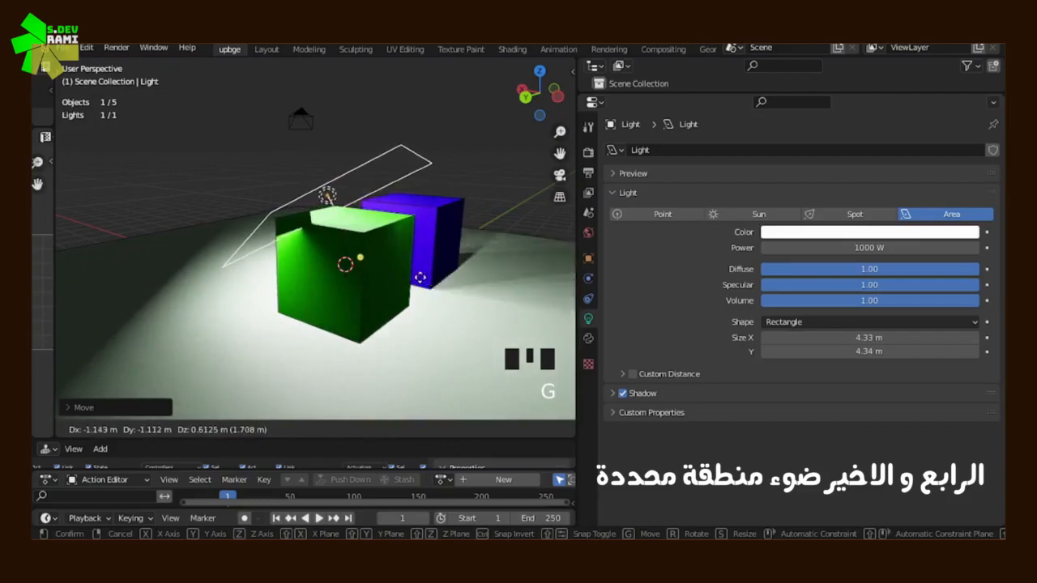
{"action": "left_click", "coordinate": [346, 285]}
{"action": "key", "text": "r"}
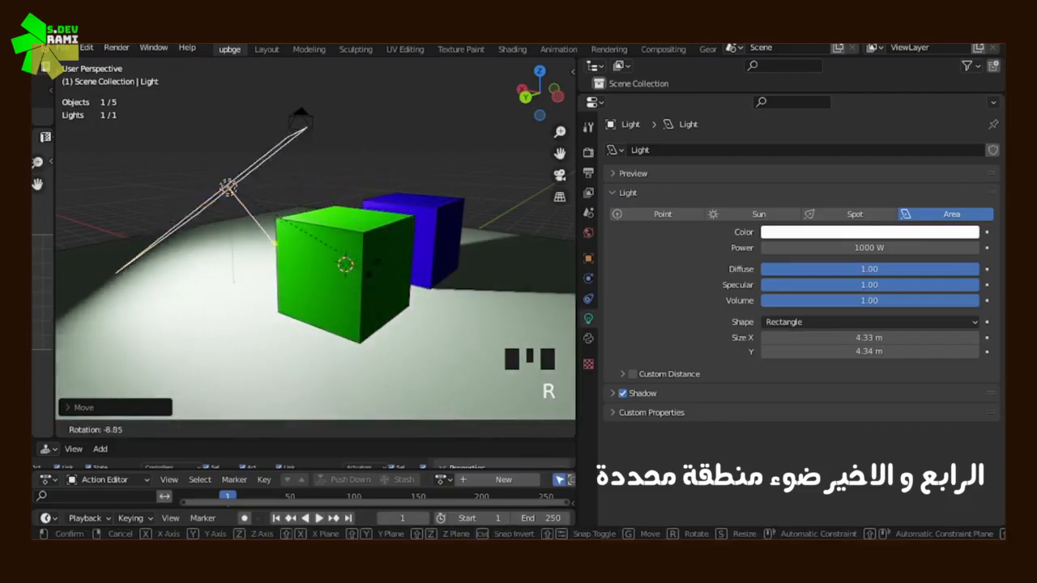
{"action": "left_click", "coordinate": [378, 208]}
{"action": "key", "text": "g"}
{"action": "left_click", "coordinate": [300, 261]}
{"action": "middle_click_drag", "start_coordinate": [162, 265], "coordinate": [360, 234], "text": "shift"}
{"action": "scroll", "coordinate": [259, 248], "scroll_direction": "up", "scroll_amount": 4}
{"action": "scroll", "coordinate": [286, 288], "scroll_direction": "down", "scroll_amount": 6}
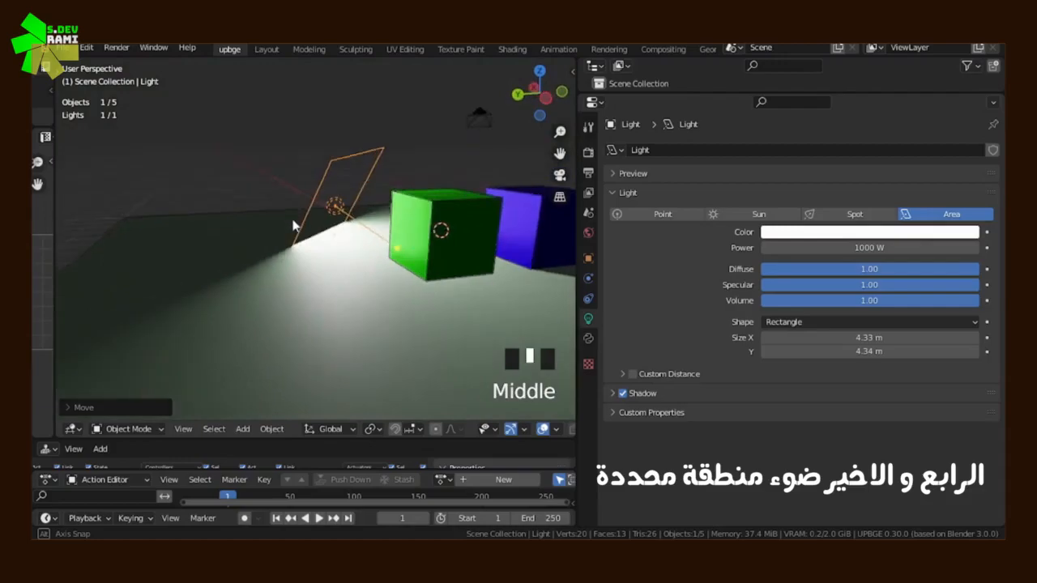
Change the area light's shape to Disk and view its outline beside the cubes
{"action": "scroll", "coordinate": [359, 235], "scroll_direction": "up", "scroll_amount": 2}
{"action": "left_click", "coordinate": [794, 320]}
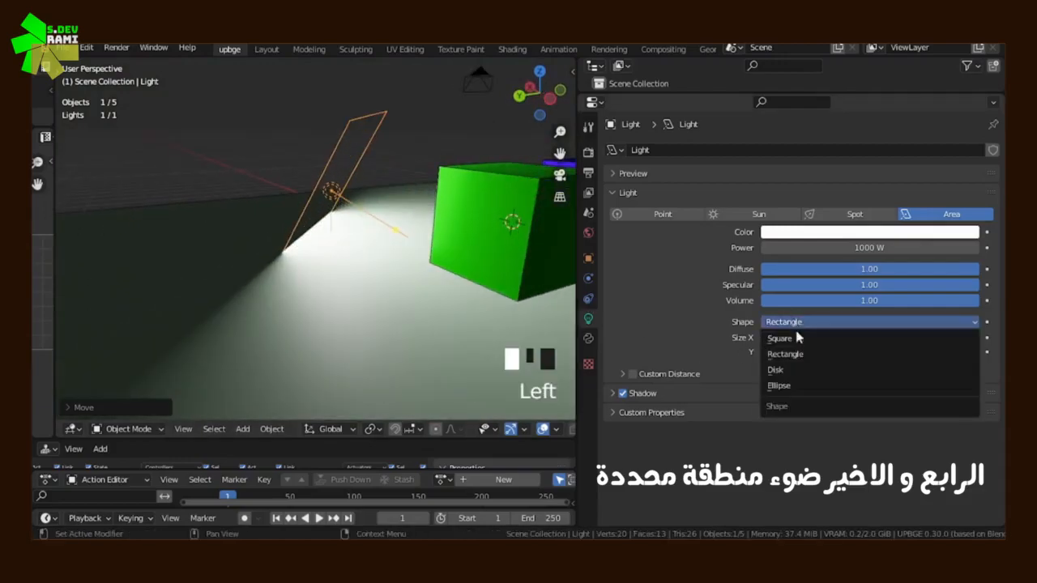
{"action": "left_click", "coordinate": [794, 370]}
{"action": "middle_click_drag", "start_coordinate": [340, 292], "coordinate": [262, 278]}
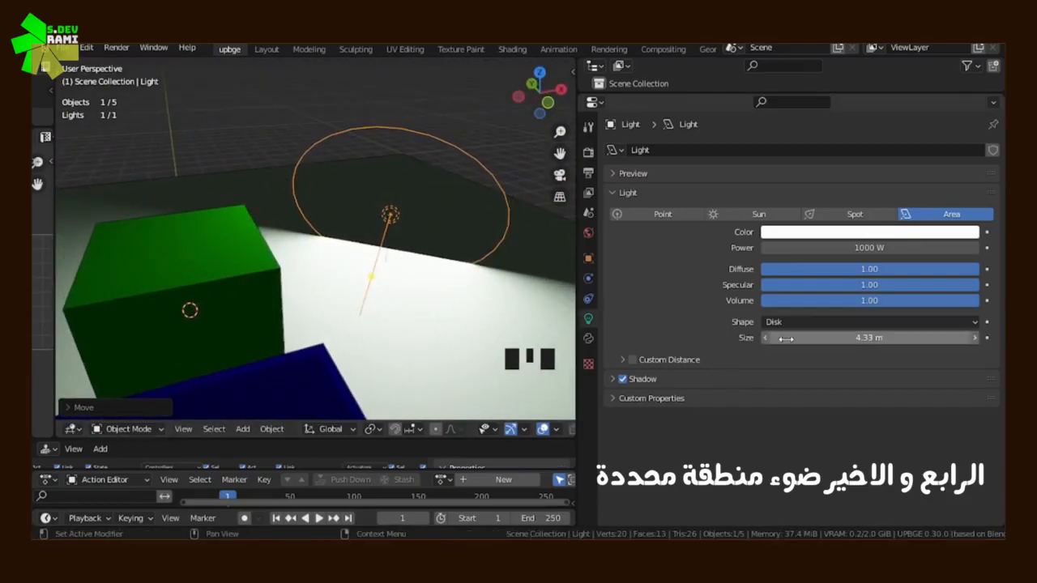
Change the light type to Spot and move the light up and away from the cubes
{"action": "left_click", "coordinate": [824, 215]}
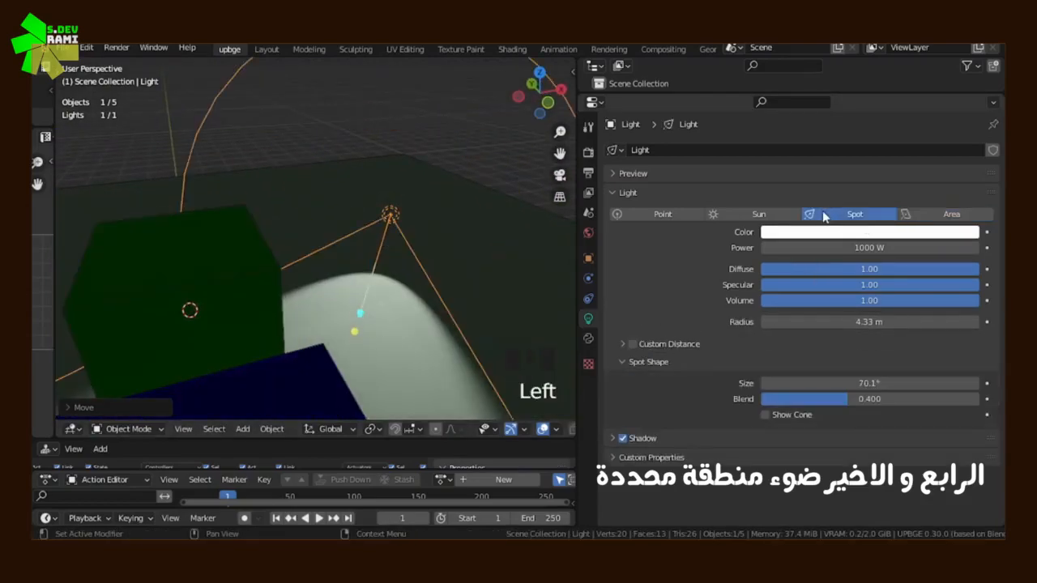
{"action": "middle_click_drag", "start_coordinate": [490, 220], "coordinate": [375, 288]}
{"action": "key", "text": "g"}
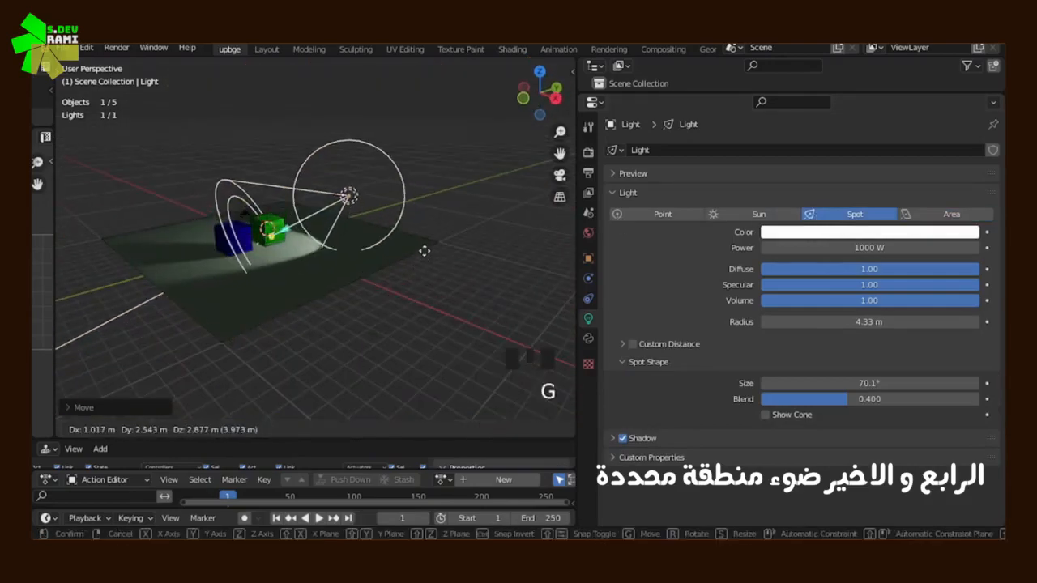
{"action": "left_click", "coordinate": [423, 259]}
{"action": "middle_click_drag", "start_coordinate": [297, 277], "coordinate": [327, 281]}
{"action": "scroll", "coordinate": [277, 272], "scroll_direction": "up", "scroll_amount": 4}
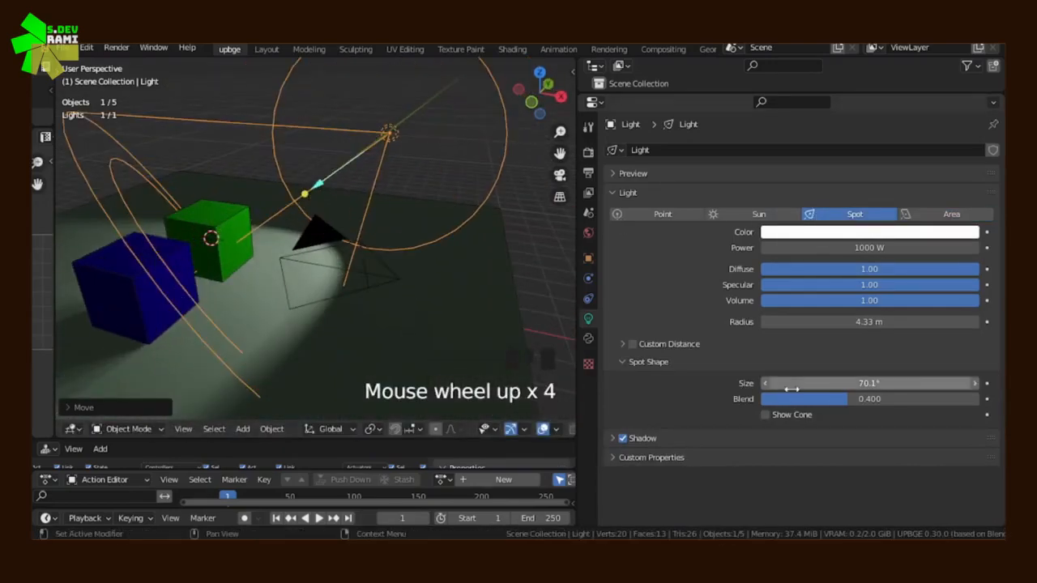
Turn the spot light's shadow off and back on to compare its effect around the cubes
{"action": "left_click", "coordinate": [622, 439]}
{"action": "left_click", "coordinate": [622, 438]}
{"action": "middle_click_drag", "start_coordinate": [342, 387], "coordinate": [452, 308], "text": "shift"}
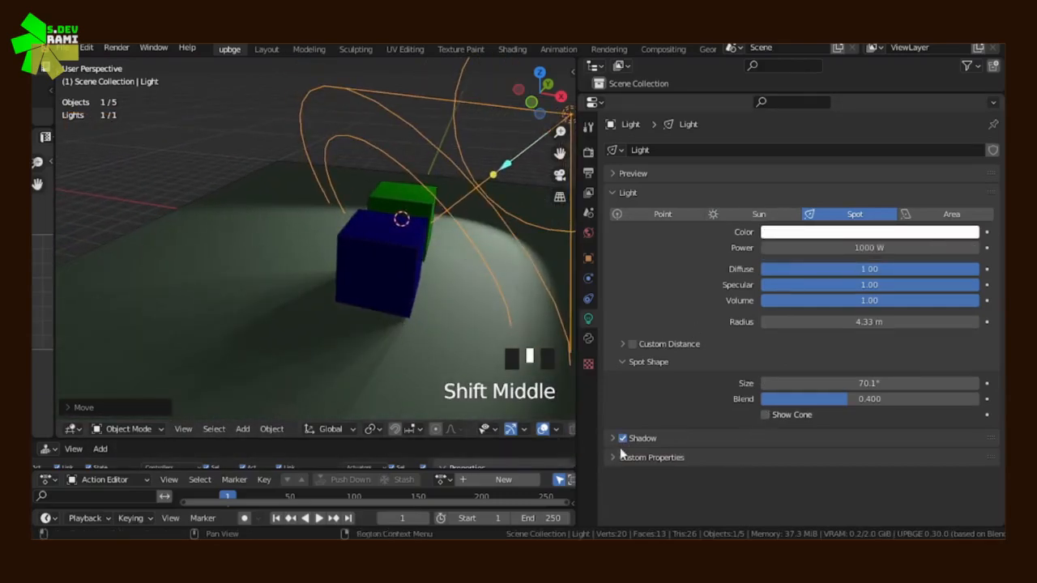
Change the light type to Sun, turn off its Soft Shadows Override and keep Shadow enabled
{"action": "left_click", "coordinate": [737, 217]}
{"action": "left_click", "coordinate": [614, 346]}
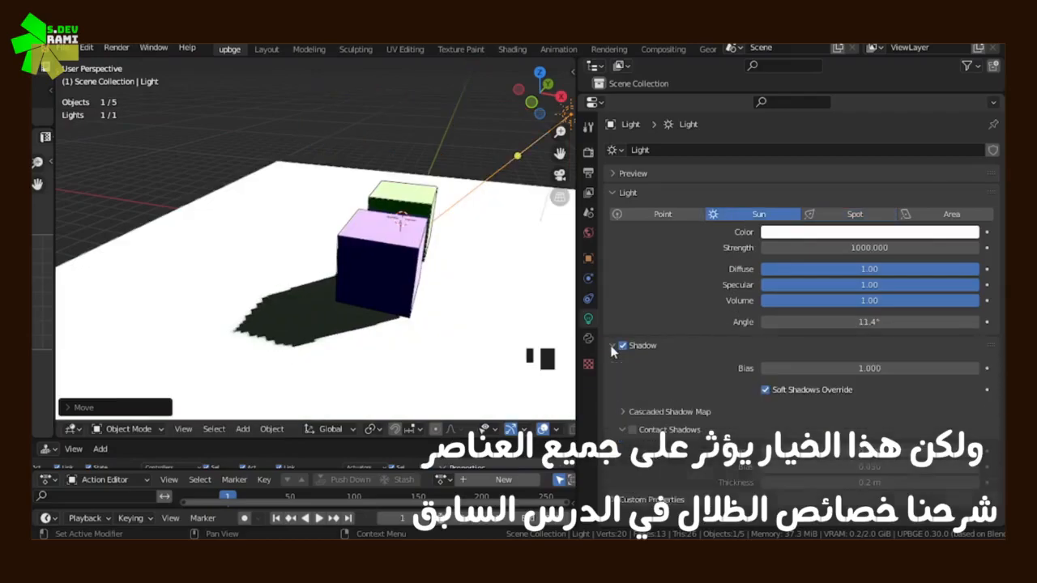
{"action": "left_click", "coordinate": [765, 389]}
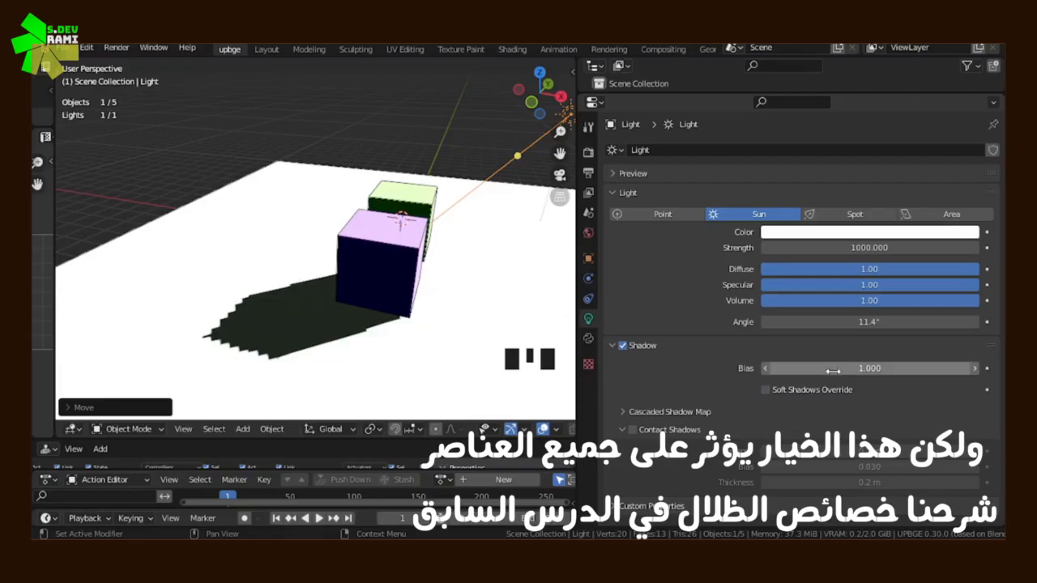
{"action": "left_click", "coordinate": [622, 346]}
{"action": "left_click", "coordinate": [623, 346]}
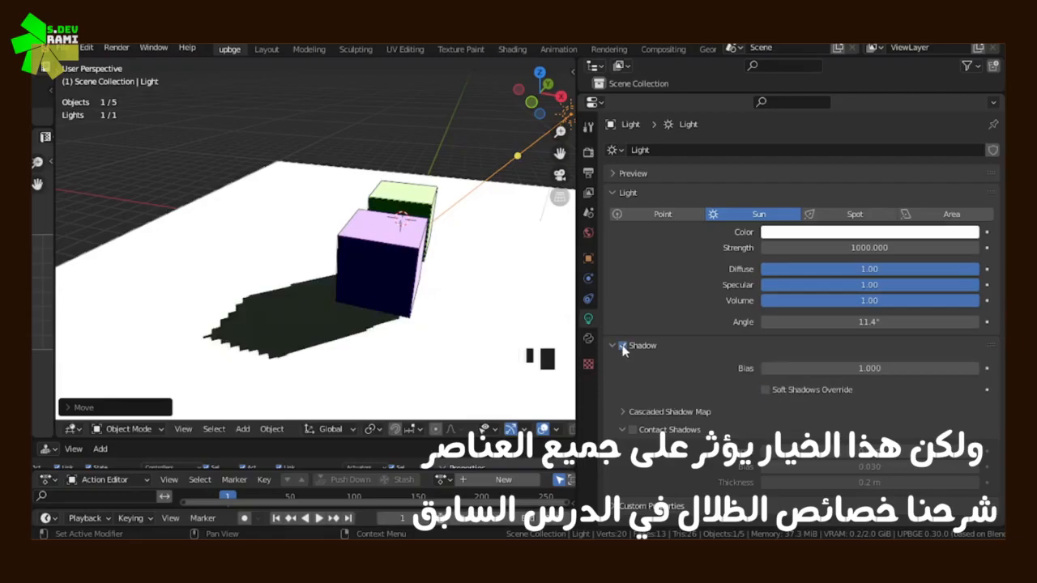
Change the light type to Point and compare its shadows with Soft Shadows Override on and off, leaving it off
{"action": "left_click", "coordinate": [662, 215]}
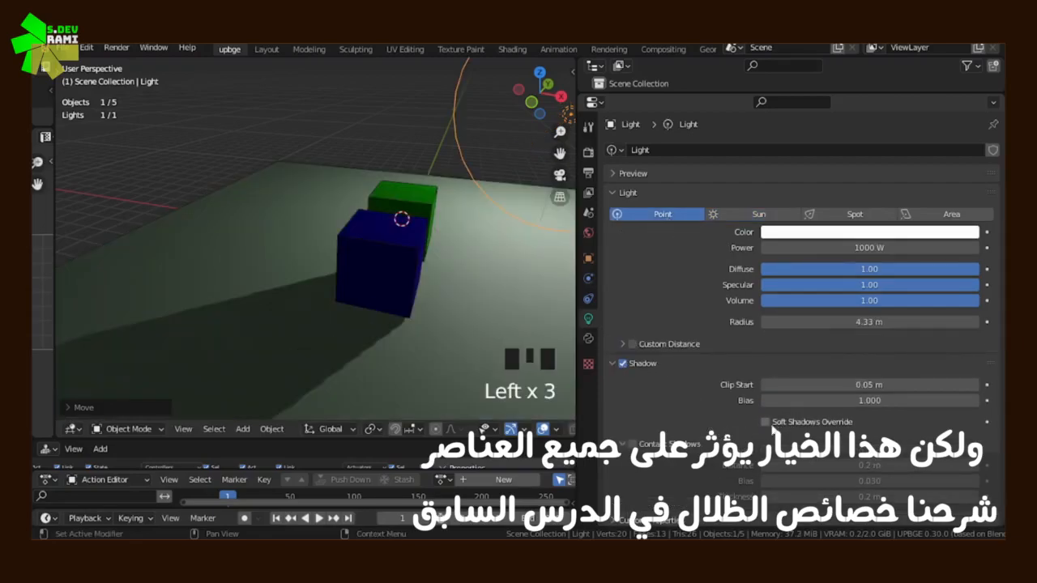
{"action": "left_click", "coordinate": [767, 423]}
{"action": "left_click", "coordinate": [767, 422]}
{"action": "middle_click_drag", "start_coordinate": [320, 341], "coordinate": [251, 255]}
{"action": "scroll", "coordinate": [308, 234], "scroll_direction": "up", "scroll_amount": 3}
{"action": "middle_click_drag", "start_coordinate": [308, 234], "coordinate": [264, 265], "text": "shift"}
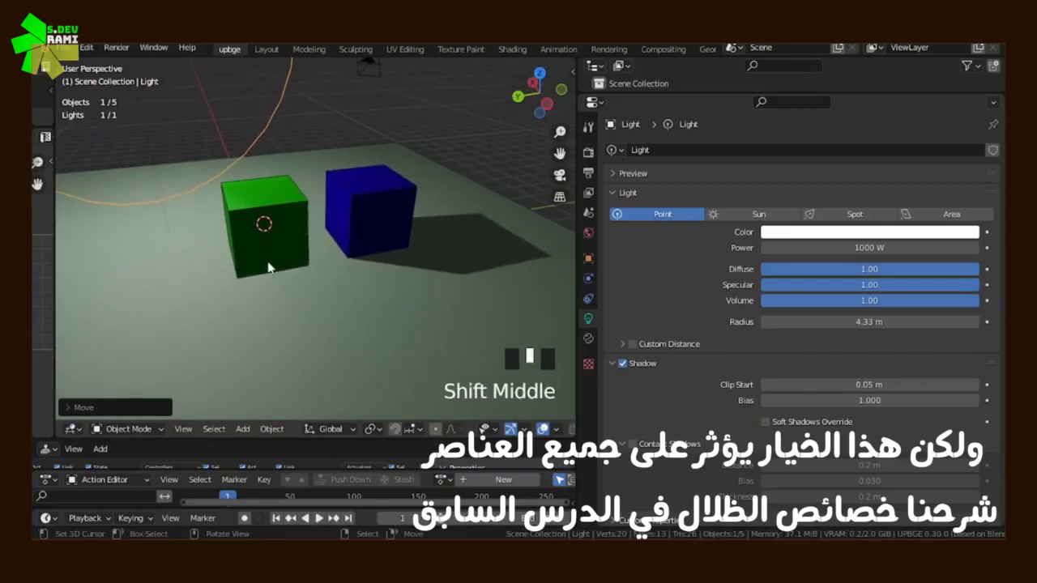
{"action": "scroll", "coordinate": [291, 270], "scroll_direction": "down", "scroll_amount": 4}
{"action": "scroll", "coordinate": [291, 272], "scroll_direction": "up", "scroll_amount": 1}
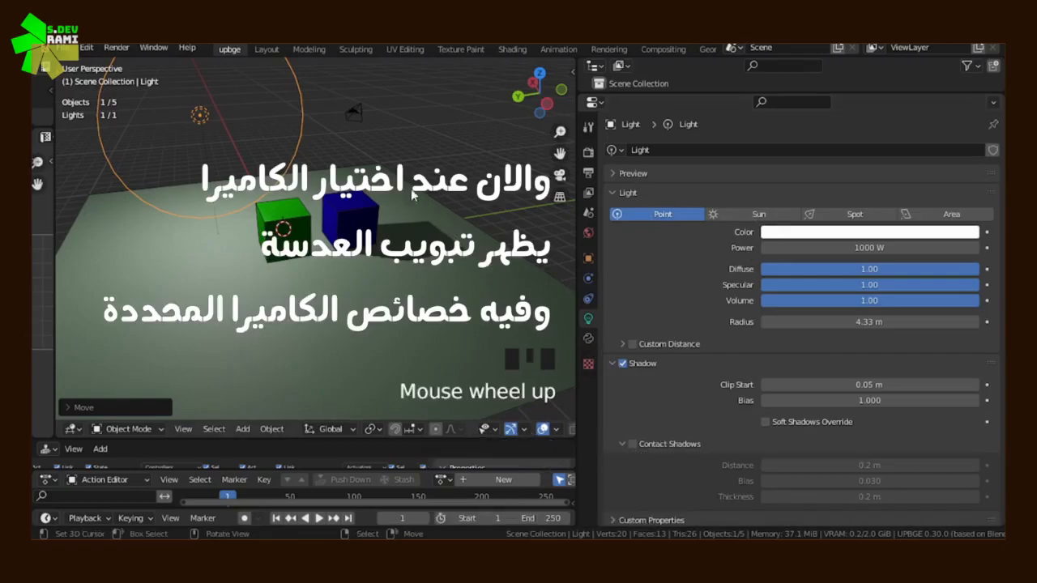
Select the camera to show its lens properties and frame it in the viewport
{"action": "right_click", "coordinate": [360, 107]}
{"action": "middle_click_drag", "start_coordinate": [235, 152], "coordinate": [289, 188]}
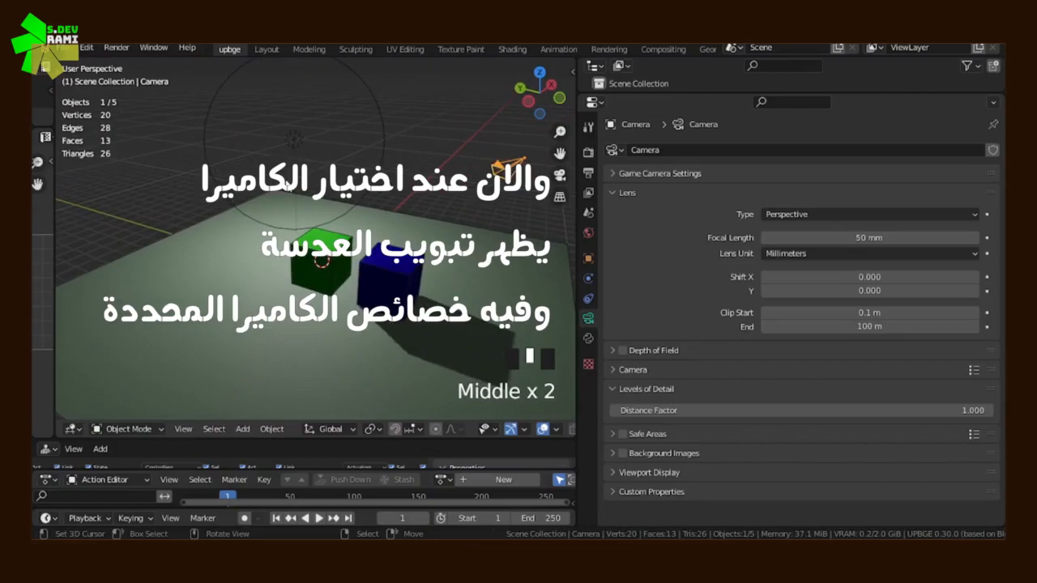
{"action": "middle_click_drag", "start_coordinate": [386, 219], "coordinate": [230, 251], "text": "shift"}
{"action": "scroll", "coordinate": [285, 204], "scroll_direction": "up", "scroll_amount": 6}
{"action": "middle_click_drag", "start_coordinate": [285, 204], "coordinate": [275, 241], "text": "shift"}
{"action": "key", "text": "KP_Decimal"}
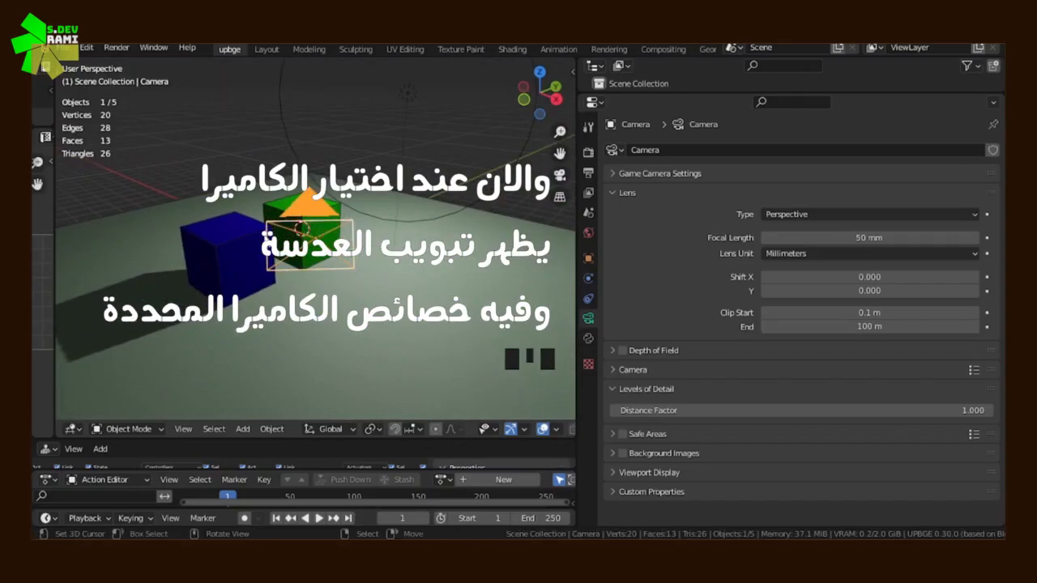
Look through the selected camera and set its focal length to 19 mm
{"action": "key", "text": "KP_0"}
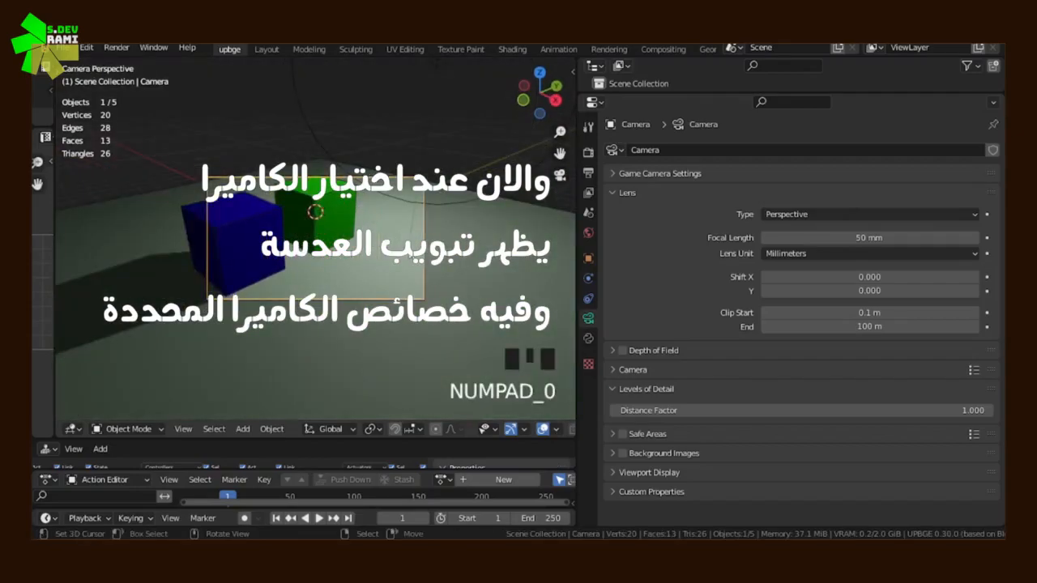
{"action": "scroll", "coordinate": [372, 234], "scroll_direction": "up", "scroll_amount": 2}
{"action": "scroll", "coordinate": [372, 234], "scroll_direction": "down", "scroll_amount": 2}
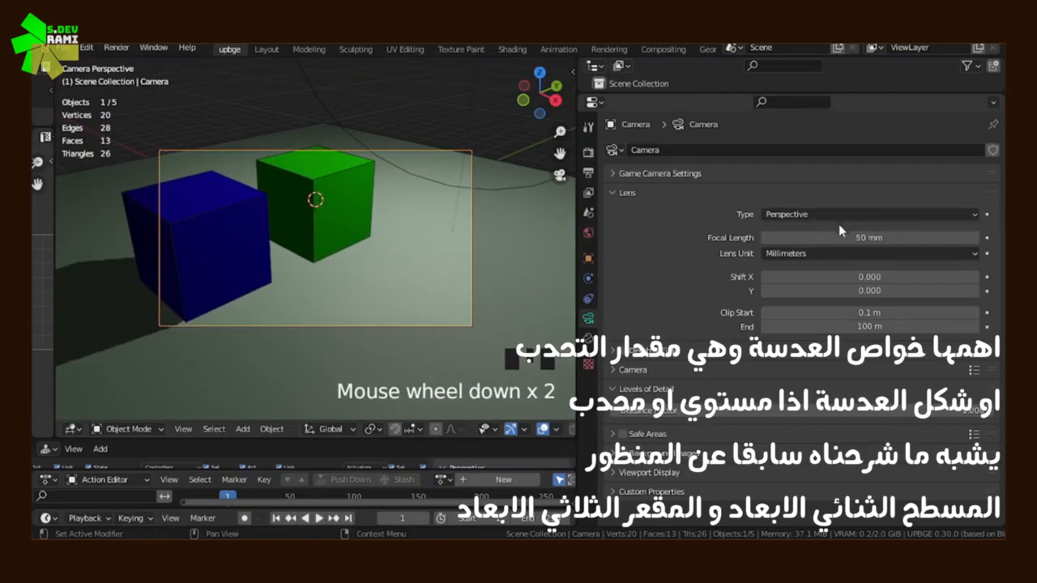
{"action": "left_click_drag", "start_coordinate": [822, 239], "coordinate": [786, 239]}
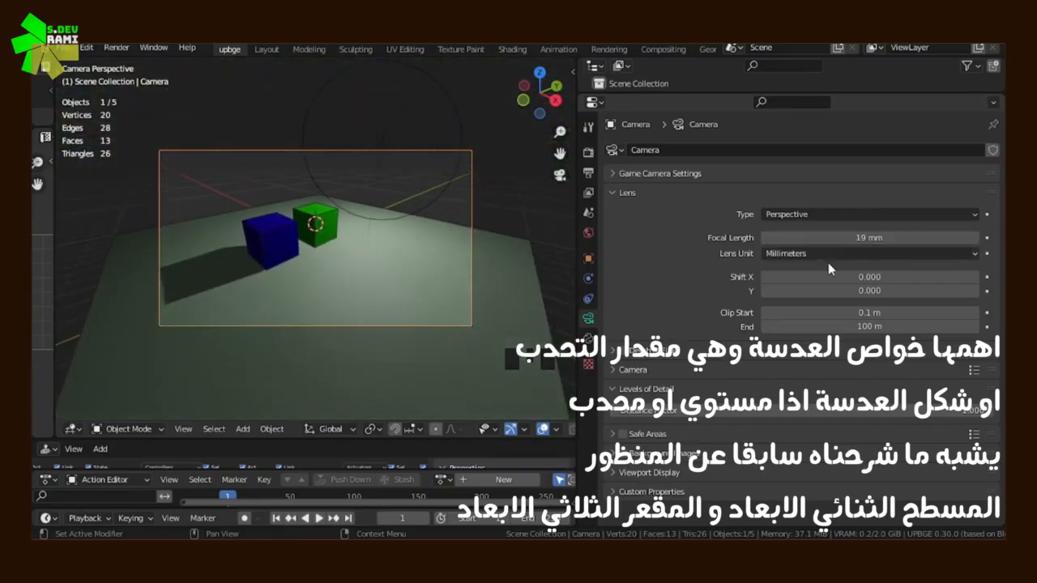
Change the camera type to Orthographic and set its orthographic scale to 14.214
{"action": "left_click", "coordinate": [811, 215]}
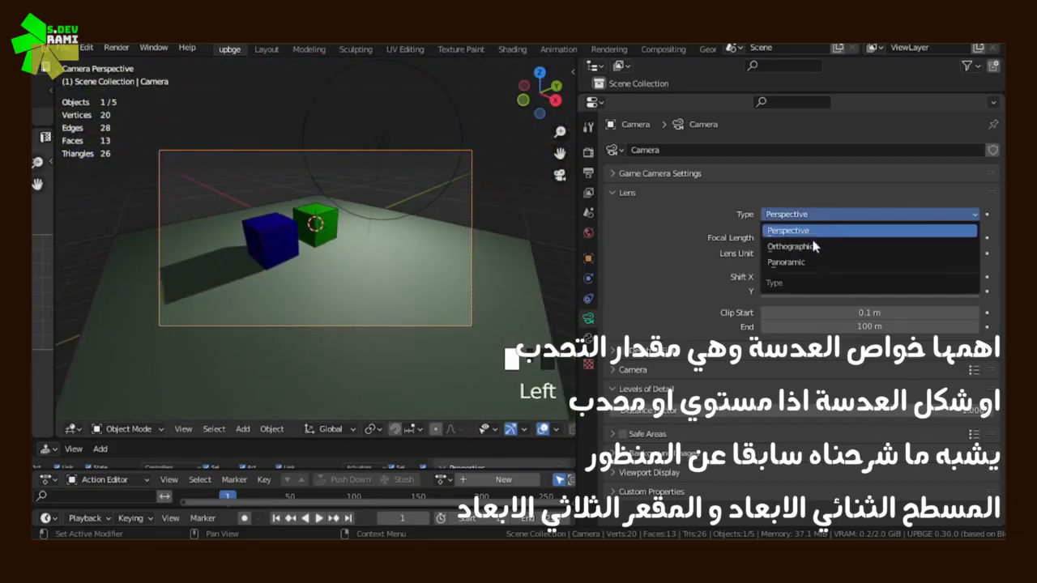
{"action": "left_click", "coordinate": [790, 240]}
{"action": "scroll", "coordinate": [285, 234], "scroll_direction": "down", "scroll_amount": 4}
{"action": "scroll", "coordinate": [284, 234], "scroll_direction": "up", "scroll_amount": 3}
{"action": "scroll", "coordinate": [369, 248], "scroll_direction": "down", "scroll_amount": 3}
{"action": "left_click", "coordinate": [869, 237]}
{"action": "left_click_drag", "start_coordinate": [869, 237], "coordinate": [923, 237]}
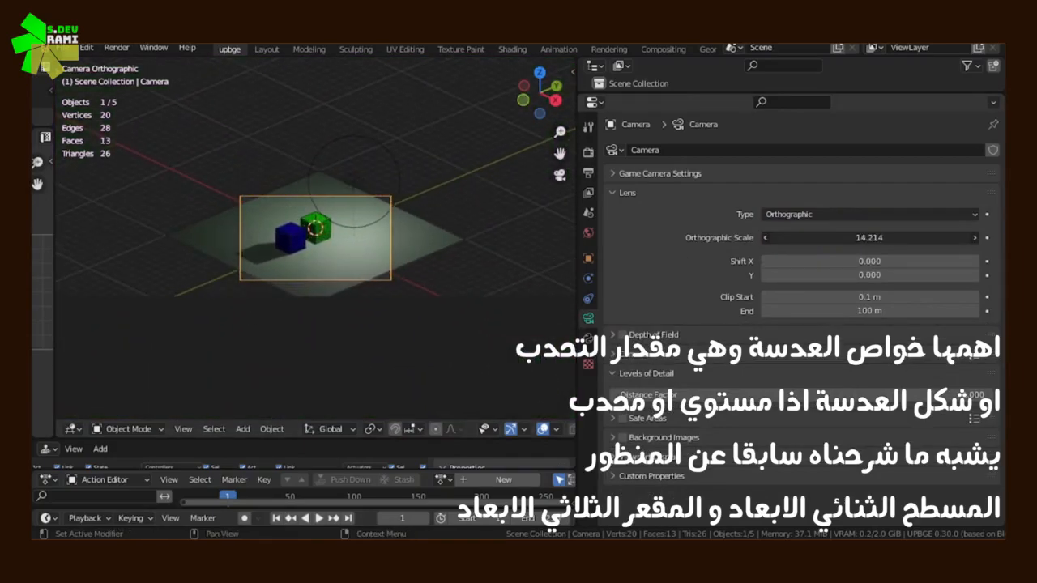
{"action": "scroll", "coordinate": [323, 221], "scroll_direction": "up", "scroll_amount": 7}
{"action": "right_click", "coordinate": [323, 221]}
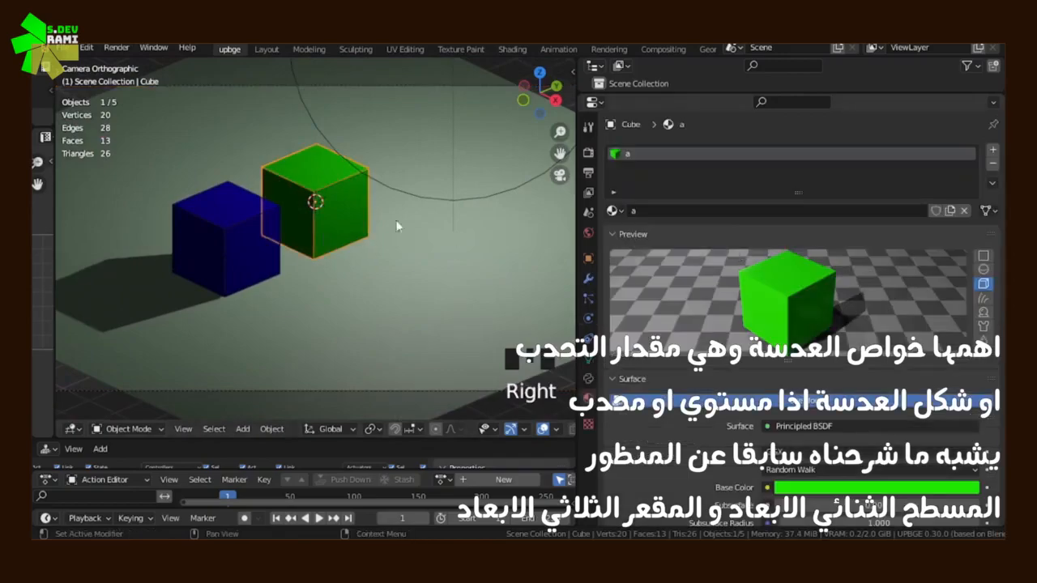
{"action": "scroll", "coordinate": [346, 211], "scroll_direction": "down", "scroll_amount": 5}
{"action": "right_click", "coordinate": [369, 181]}
{"action": "right_click", "coordinate": [380, 184]}
{"action": "right_click", "coordinate": [380, 185]}
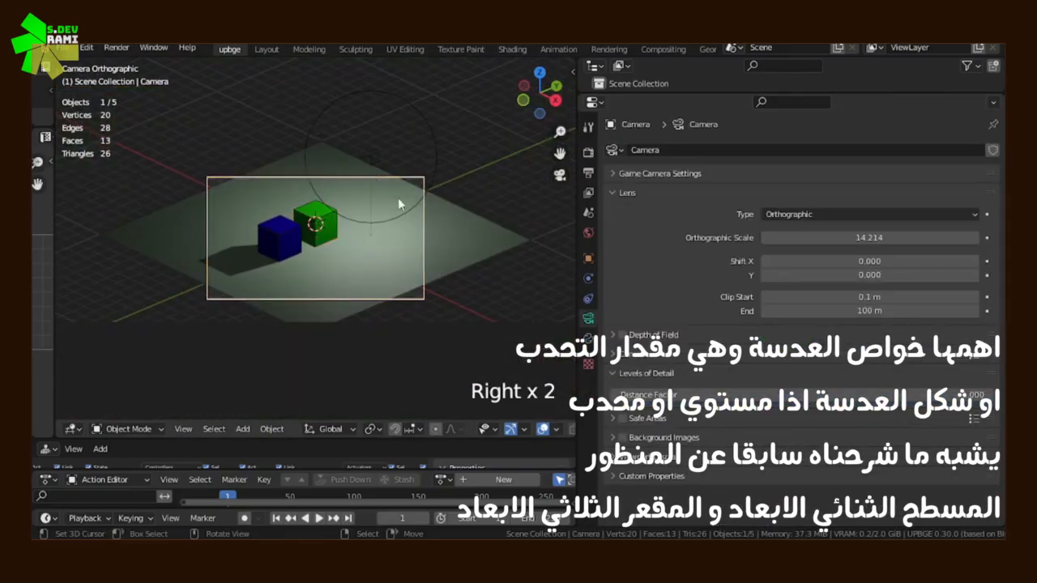
Change the camera type back to Perspective and centre the cubes in the camera view
{"action": "left_click", "coordinate": [834, 215]}
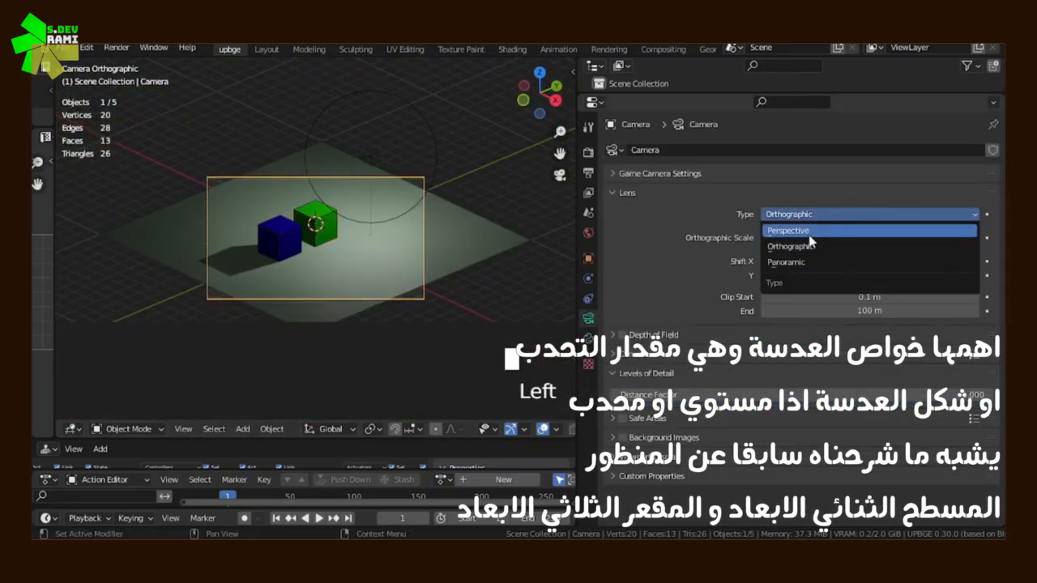
{"action": "left_click", "coordinate": [802, 231]}
{"action": "scroll", "coordinate": [389, 279], "scroll_direction": "up", "scroll_amount": 4}
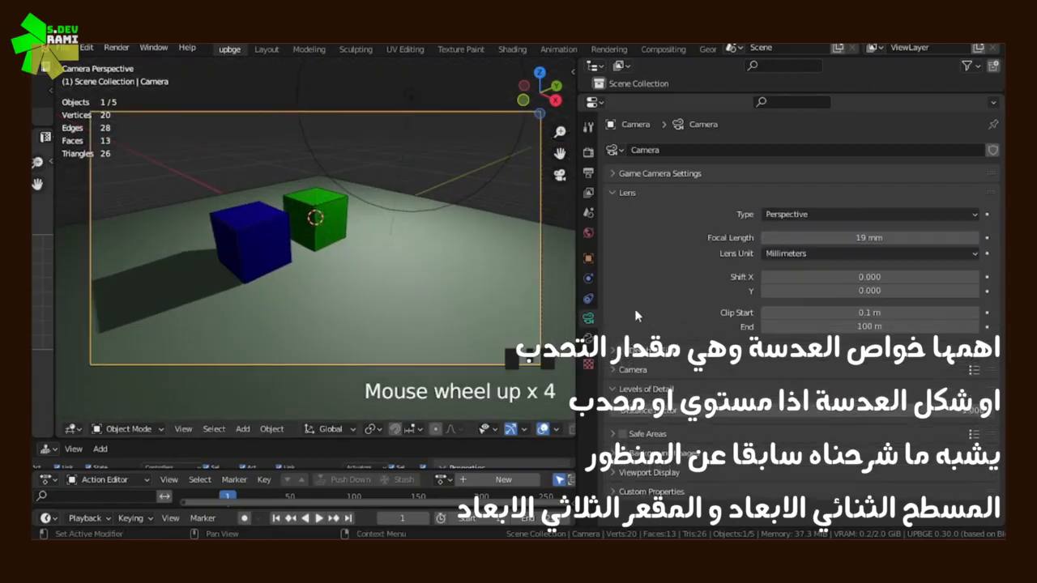
{"action": "scroll", "coordinate": [443, 258], "scroll_direction": "down", "scroll_amount": 1}
{"action": "middle_click_drag", "start_coordinate": [443, 259], "coordinate": [424, 270], "text": "shift"}
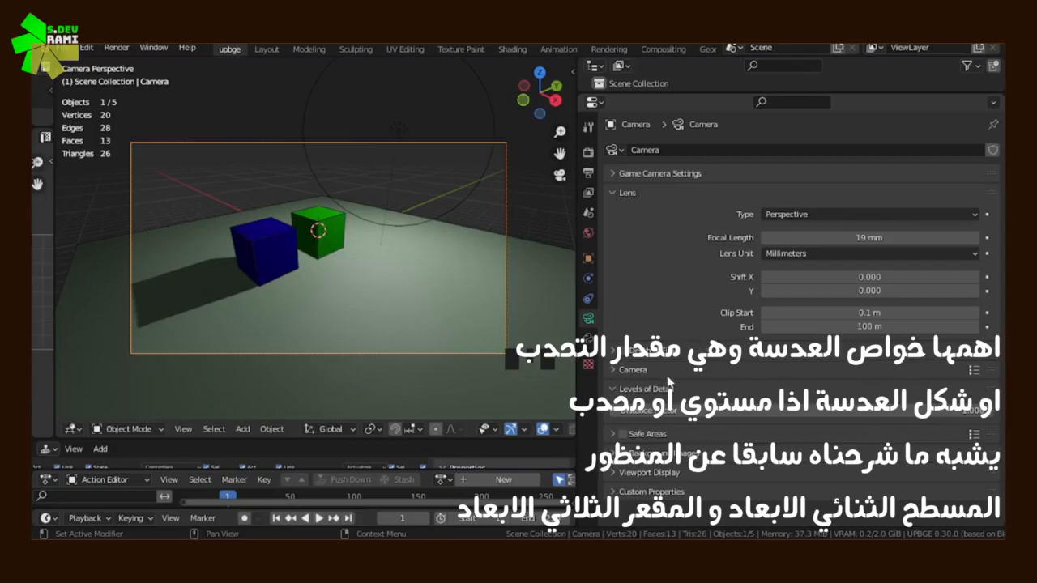
Expand the camera's Viewport Display settings and set Passepartout to 0.743
{"action": "scroll", "coordinate": [753, 389], "scroll_direction": "down", "scroll_amount": 1}
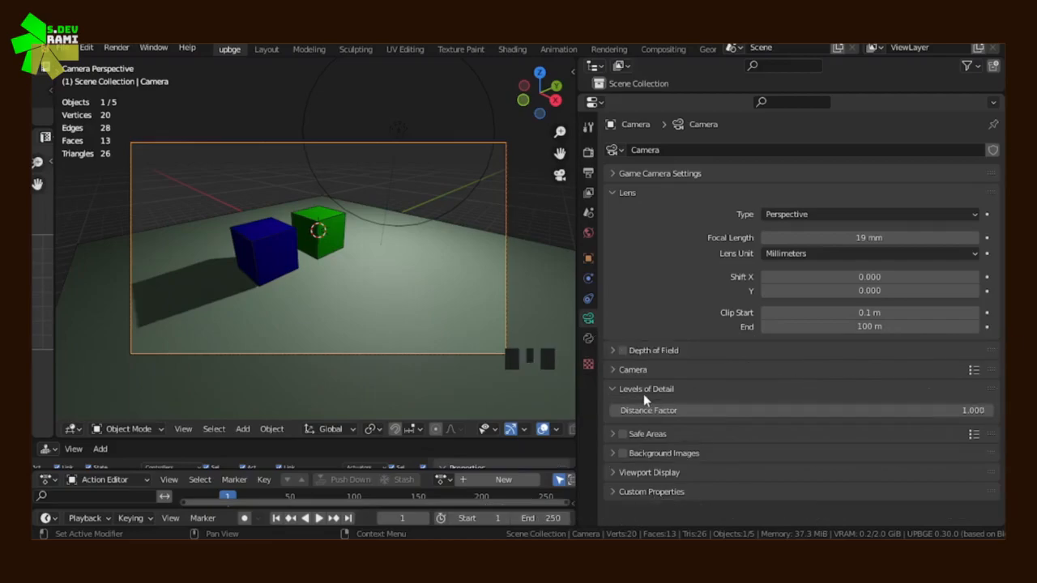
{"action": "left_click", "coordinate": [620, 388]}
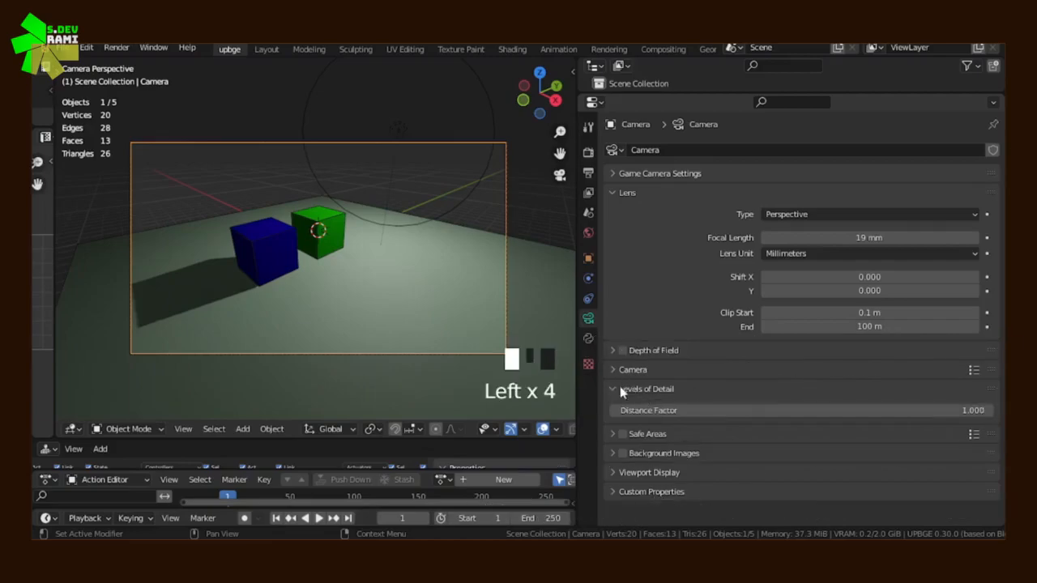
{"action": "left_click", "coordinate": [612, 471]}
{"action": "scroll", "coordinate": [612, 470], "scroll_direction": "down", "scroll_amount": 5}
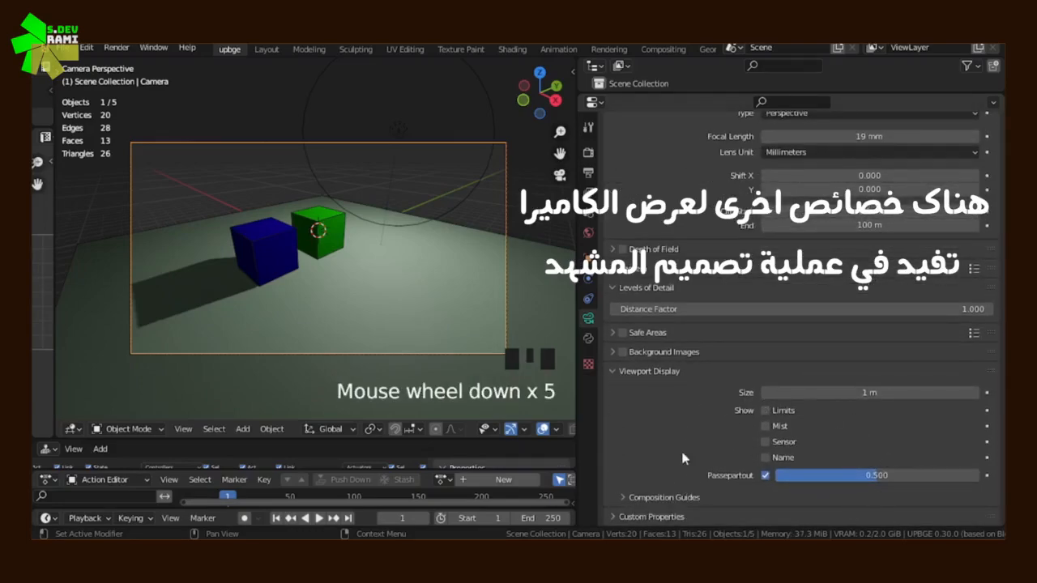
{"action": "left_click_drag", "start_coordinate": [844, 479], "coordinate": [926, 479]}
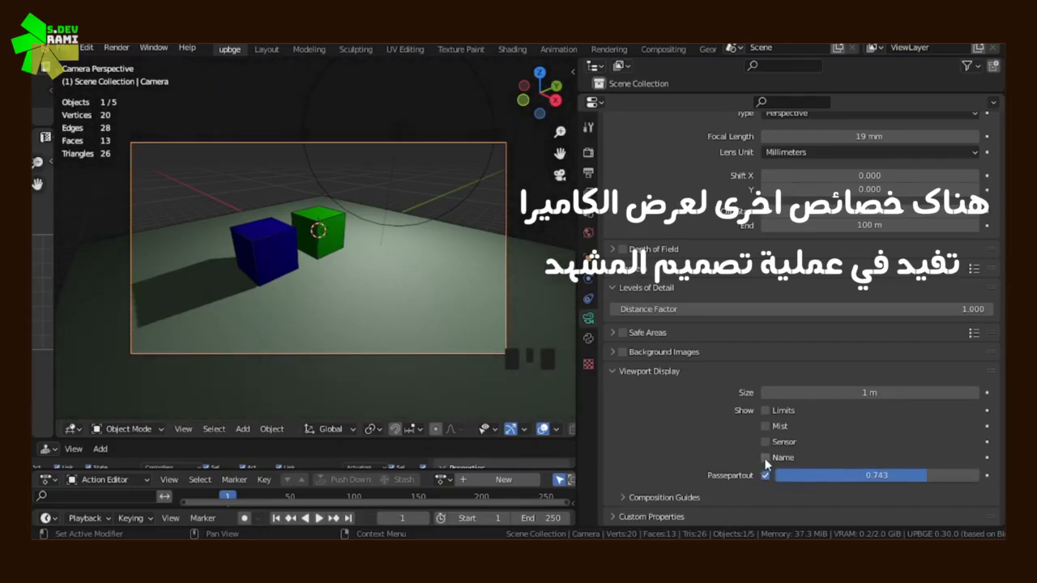
Toggle the camera's Name, Sensor and Limits display options on and back off one after another
{"action": "left_click", "coordinate": [765, 458]}
{"action": "left_click", "coordinate": [765, 458]}
{"action": "left_click", "coordinate": [767, 442]}
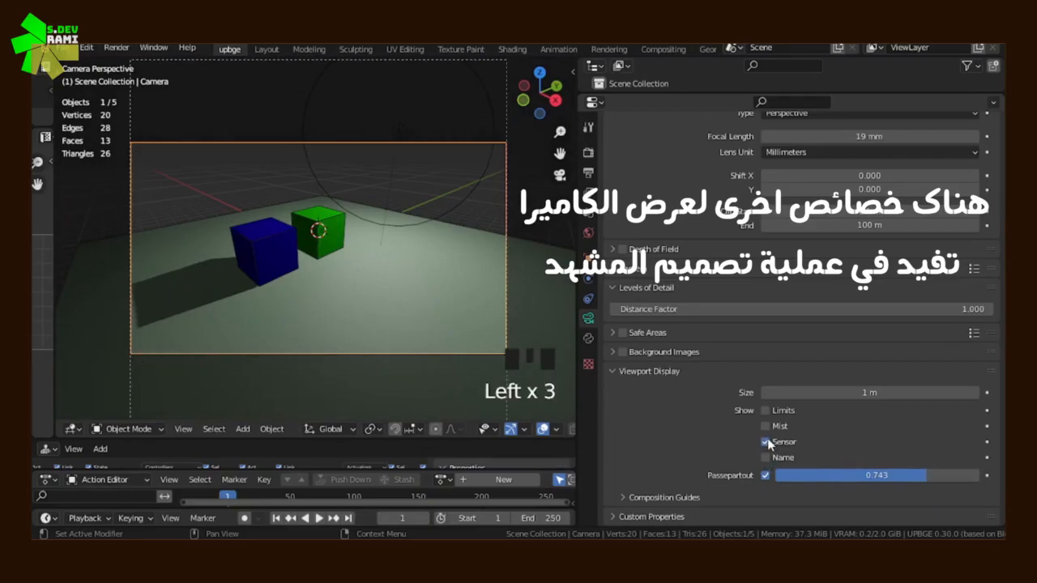
{"action": "left_click", "coordinate": [766, 442]}
{"action": "left_click", "coordinate": [774, 415]}
{"action": "left_click", "coordinate": [774, 415]}
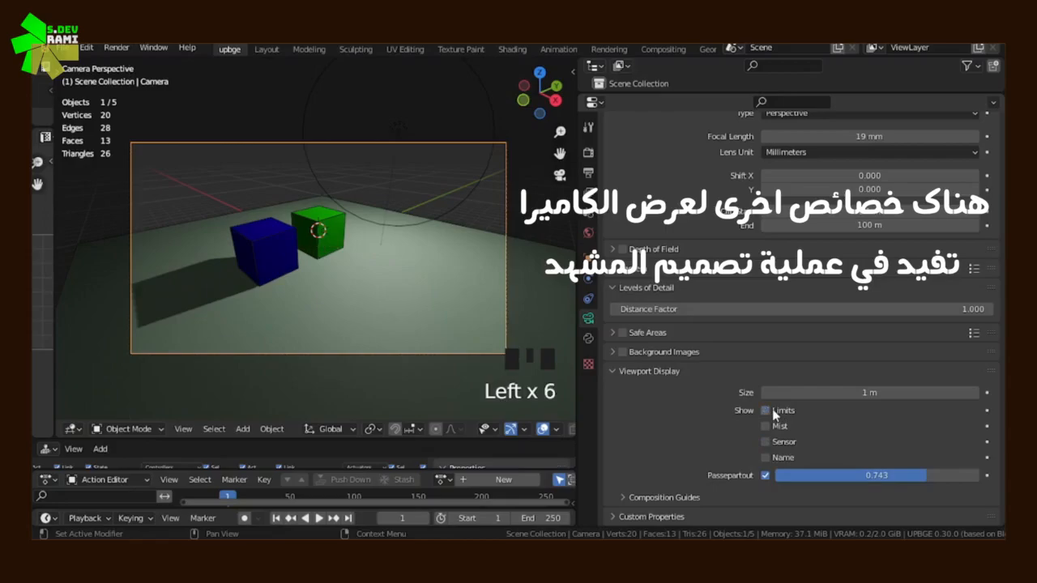
Leave the camera view and turn on the camera's Limits display, viewing the clipping line from the side
{"action": "middle_click_drag", "start_coordinate": [263, 301], "coordinate": [368, 294]}
{"action": "scroll", "coordinate": [369, 296], "scroll_direction": "down", "scroll_amount": 14}
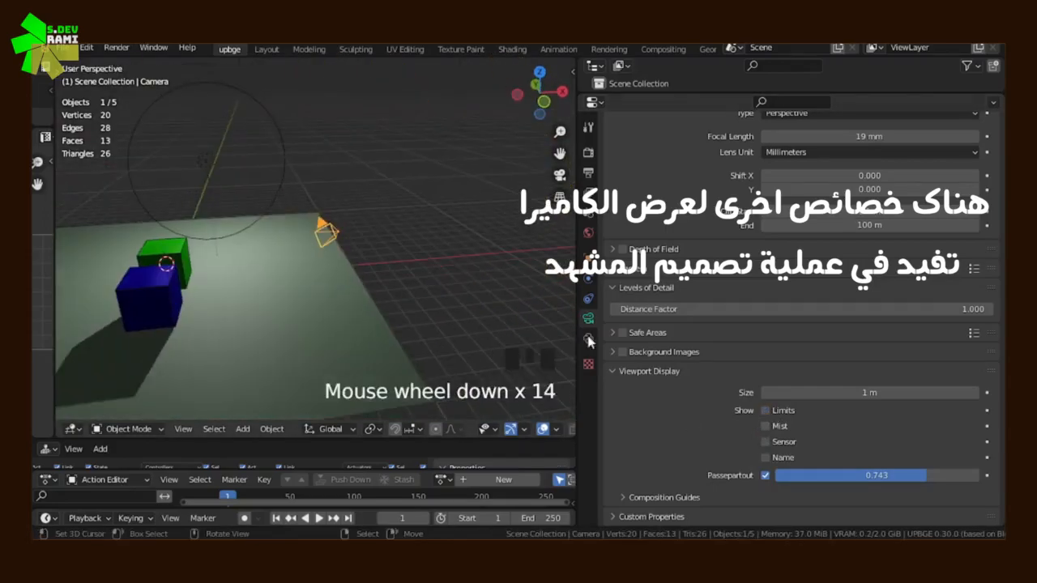
{"action": "left_click", "coordinate": [767, 411]}
{"action": "middle_click_drag", "start_coordinate": [389, 340], "coordinate": [331, 255]}
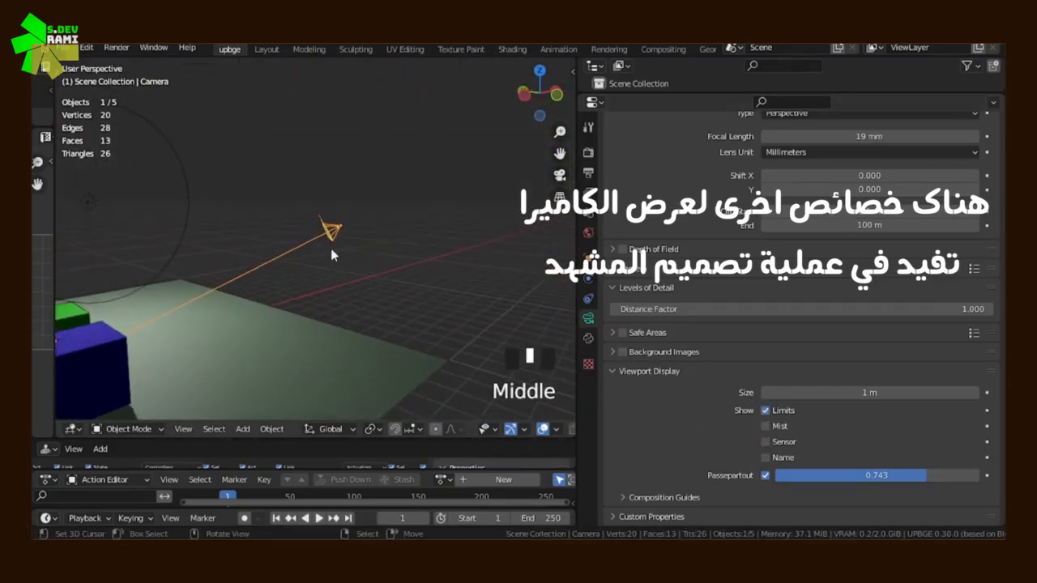
Return to the camera view and turn off the camera's Limits display
{"action": "key", "text": "g"}
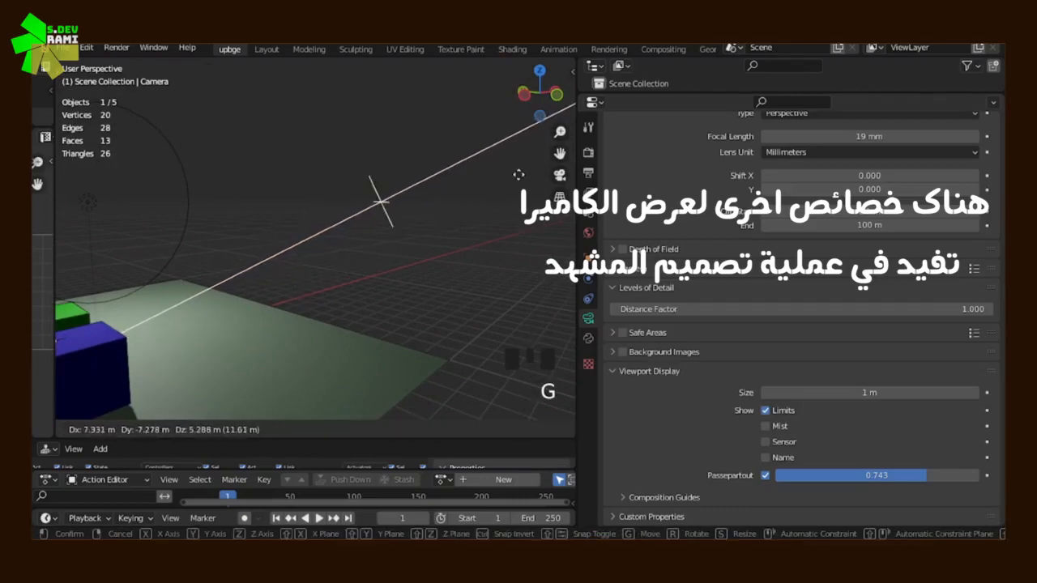
{"action": "right_click", "coordinate": [363, 233]}
{"action": "middle_click_drag", "start_coordinate": [361, 234], "coordinate": [316, 283]}
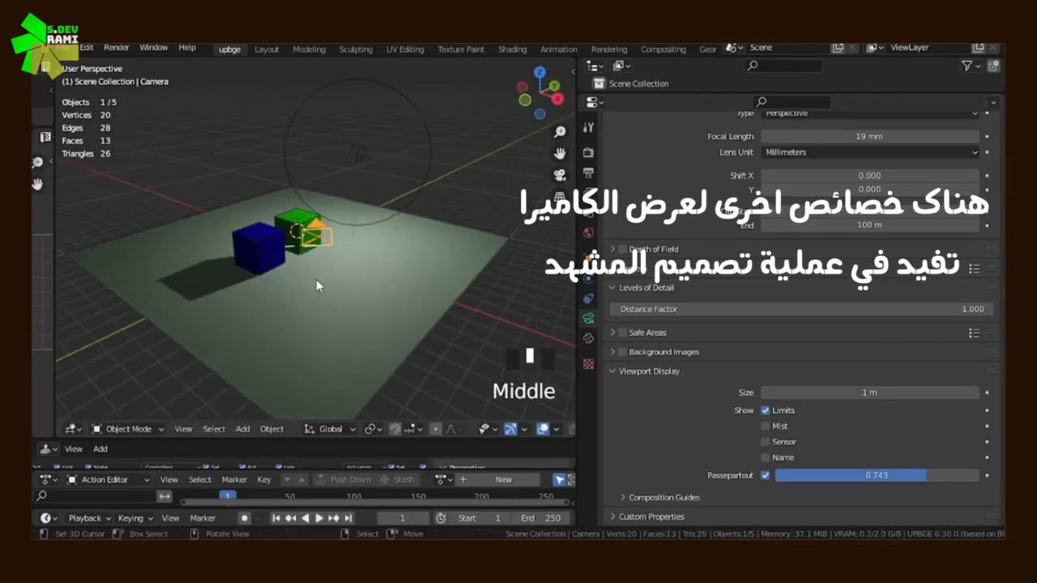
{"action": "key", "text": "KP_0"}
{"action": "left_click", "coordinate": [767, 411]}
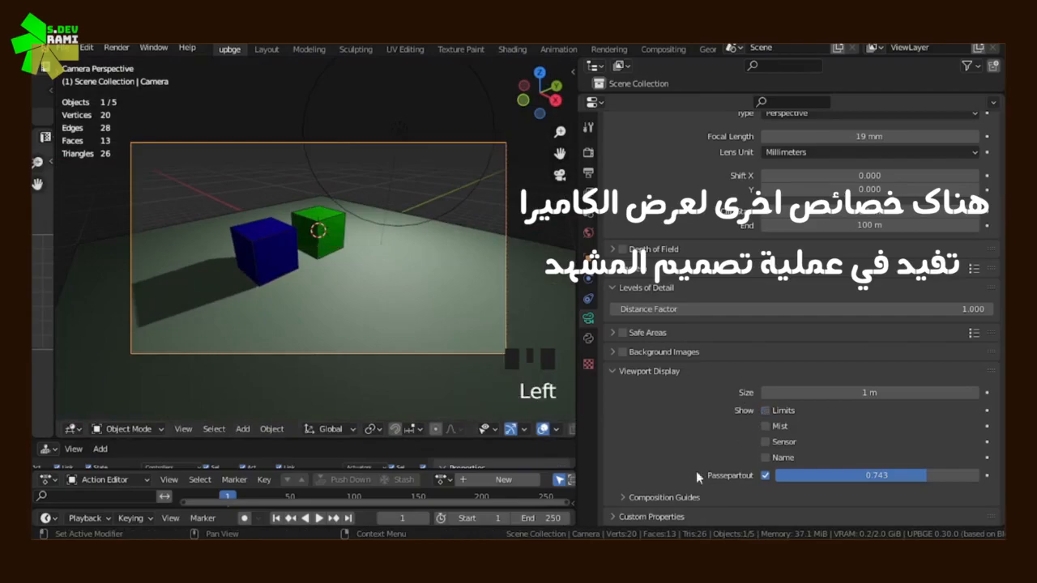
Expand the camera's Composition Guides and toggle Thirds, Center and Diagonal on and back off one after another
{"action": "left_click", "coordinate": [634, 498]}
{"action": "scroll", "coordinate": [650, 458], "scroll_direction": "down", "scroll_amount": 6}
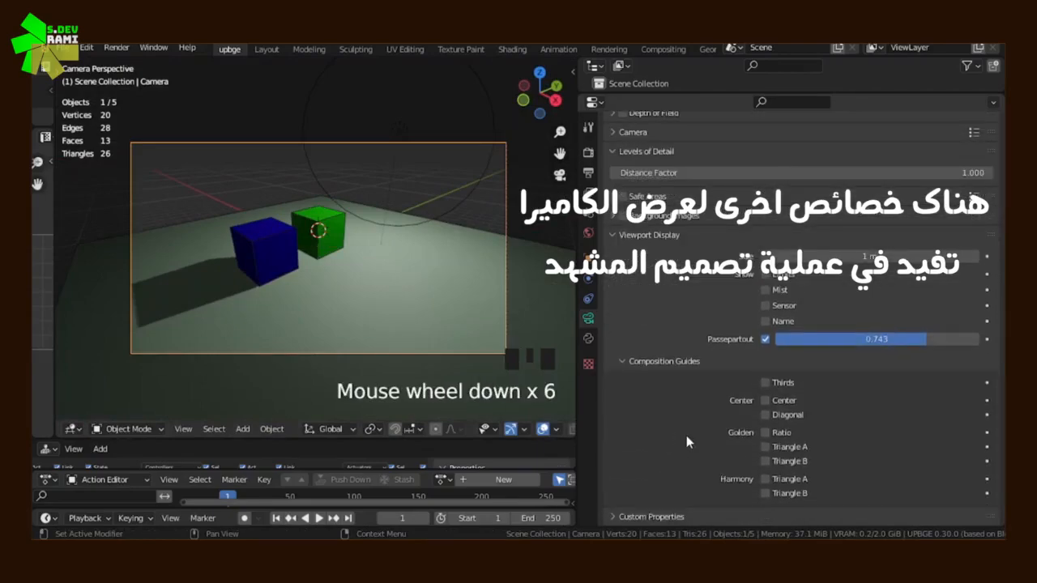
{"action": "left_click", "coordinate": [766, 382]}
{"action": "left_click", "coordinate": [765, 382]}
{"action": "left_click", "coordinate": [766, 400]}
{"action": "left_click", "coordinate": [766, 400]}
{"action": "left_click", "coordinate": [767, 415]}
{"action": "left_click", "coordinate": [766, 415]}
Toggle the Golden Ratio and Golden Triangle guides on and back off, followed by the Center guide once more
{"action": "left_click", "coordinate": [766, 433]}
{"action": "left_click", "coordinate": [766, 433]}
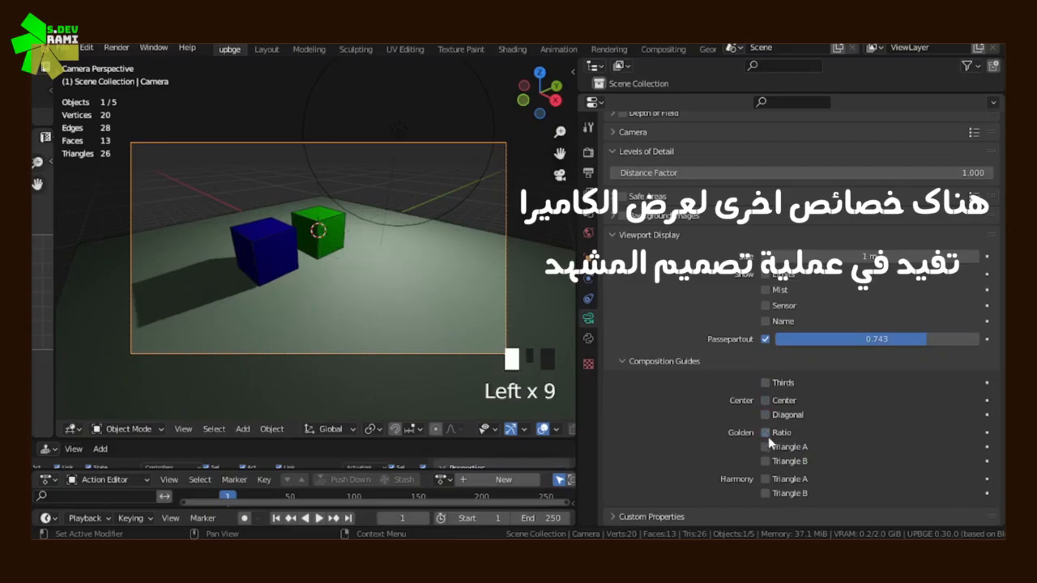
{"action": "left_click", "coordinate": [766, 446]}
{"action": "left_click", "coordinate": [766, 446]}
{"action": "left_click", "coordinate": [766, 461]}
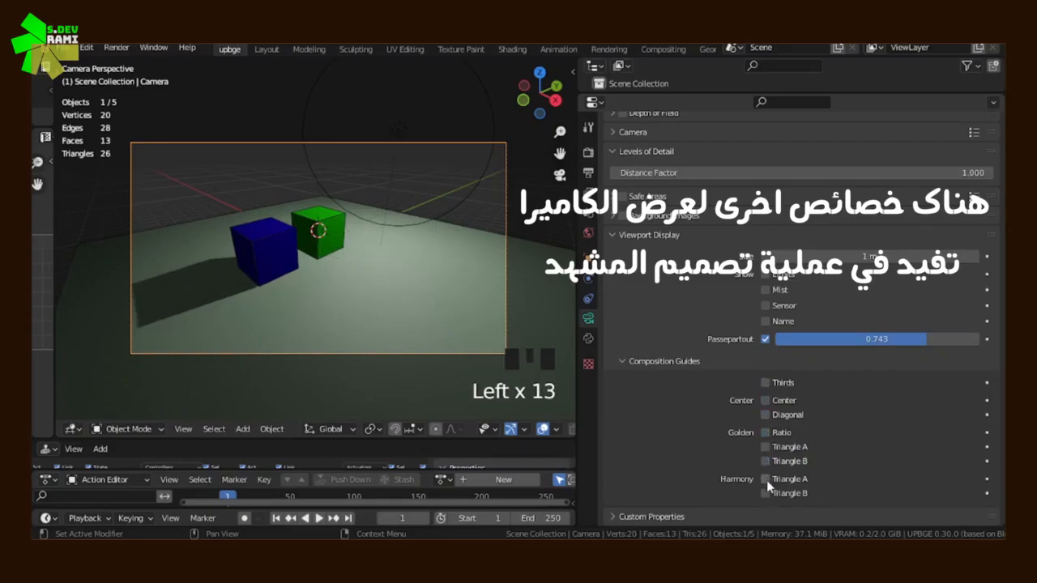
{"action": "left_click", "coordinate": [765, 400]}
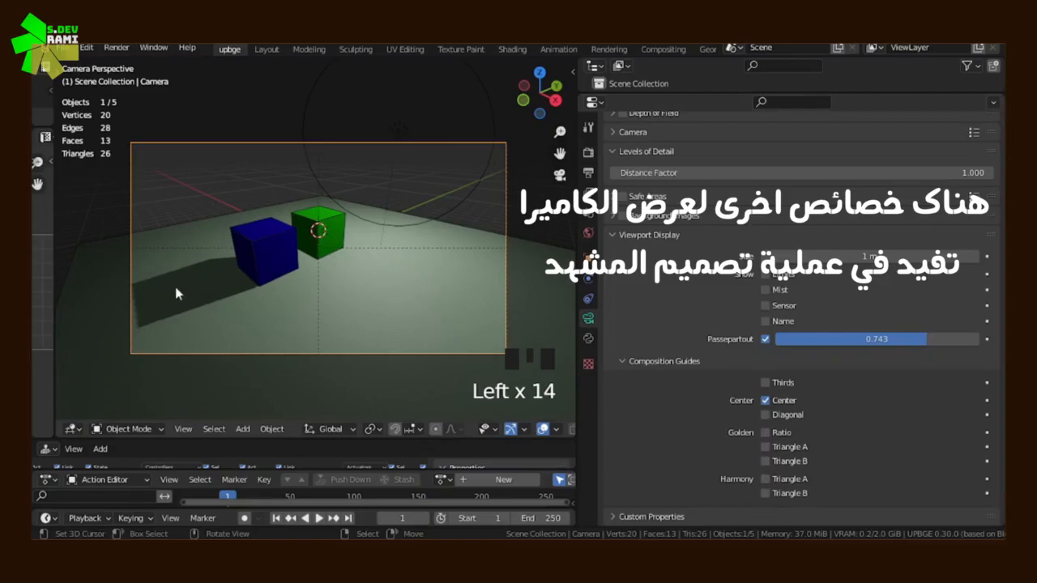
{"action": "left_click", "coordinate": [765, 400]}
Increase the camera's Focal Length to about 36 mm to bring the cubes closer in the frame
{"action": "scroll", "coordinate": [696, 388], "scroll_direction": "up", "scroll_amount": 6}
{"action": "scroll", "coordinate": [696, 388], "scroll_direction": "up", "scroll_amount": 5}
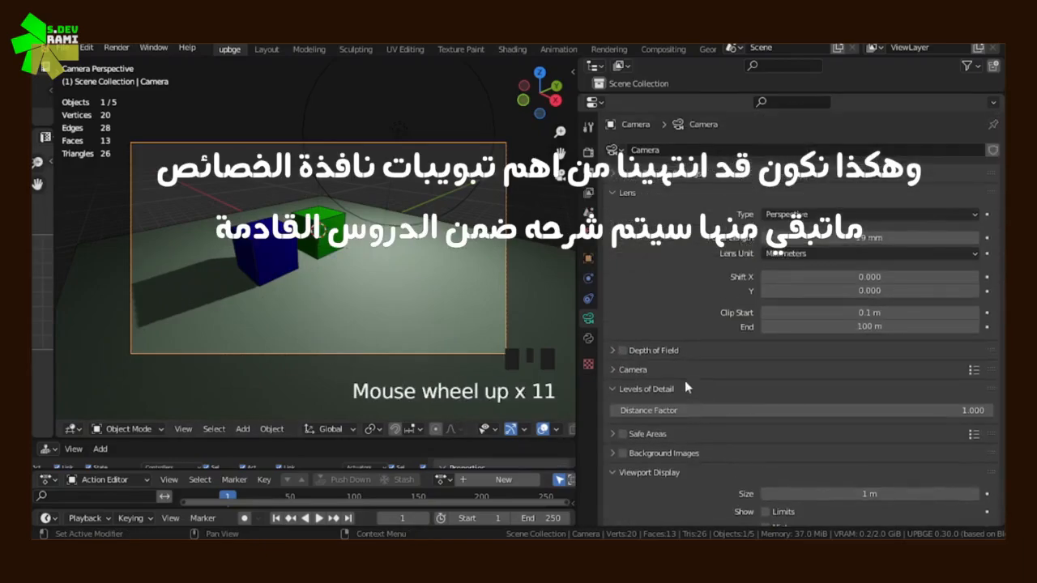
{"action": "mouse_move", "coordinate": [867, 237]}
{"action": "left_mouse_down"}
{"action": "mouse_move", "coordinate": [777, 239]}
{"action": "mouse_move", "coordinate": [847, 239]}
{"action": "left_mouse_up"}
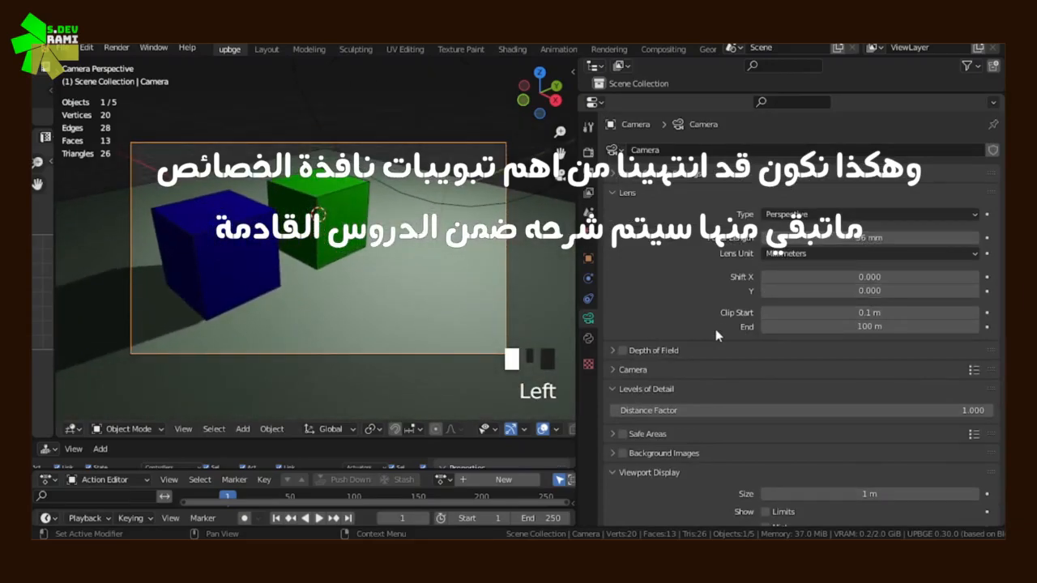
{"action": "scroll", "coordinate": [469, 257], "scroll_direction": "down", "scroll_amount": 6}
{"action": "scroll", "coordinate": [406, 255], "scroll_direction": "up", "scroll_amount": 7}
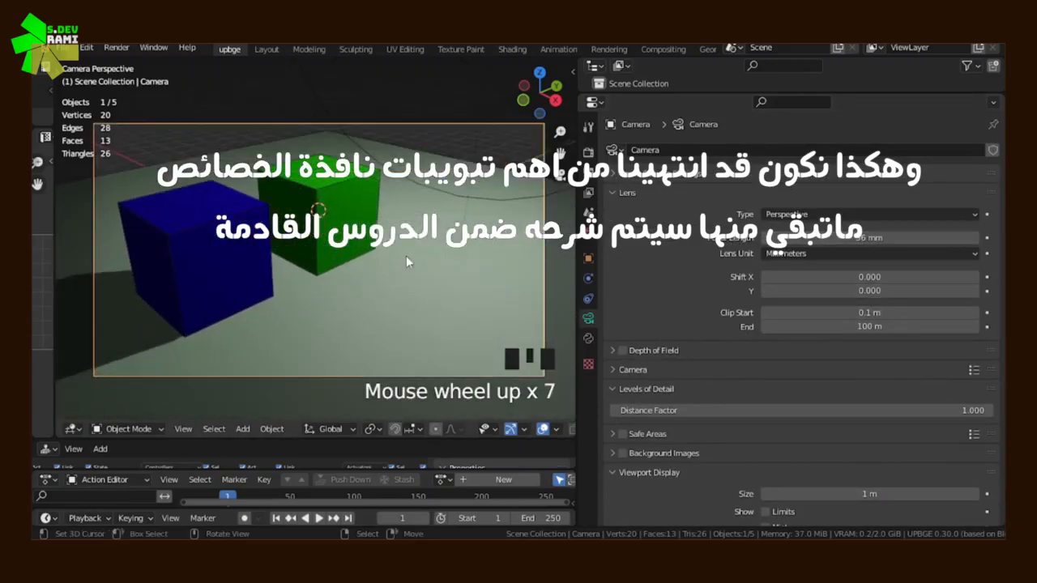
Leave the camera view and select the light and the green cube in turn to compare their property tabs
{"action": "scroll", "coordinate": [406, 255], "scroll_direction": "down", "scroll_amount": 2}
{"action": "middle_click_drag", "start_coordinate": [406, 255], "coordinate": [318, 292], "text": "shift"}
{"action": "scroll", "coordinate": [488, 287], "scroll_direction": "down", "scroll_amount": 7}
{"action": "scroll", "coordinate": [307, 270], "scroll_direction": "up", "scroll_amount": 4}
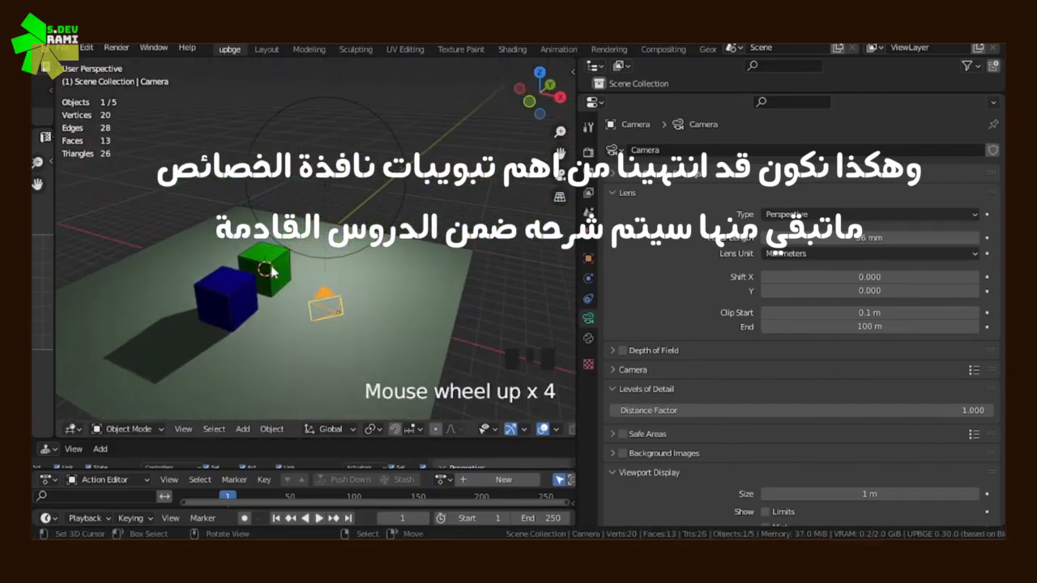
{"action": "right_click", "coordinate": [267, 269]}
{"action": "right_click", "coordinate": [333, 184]}
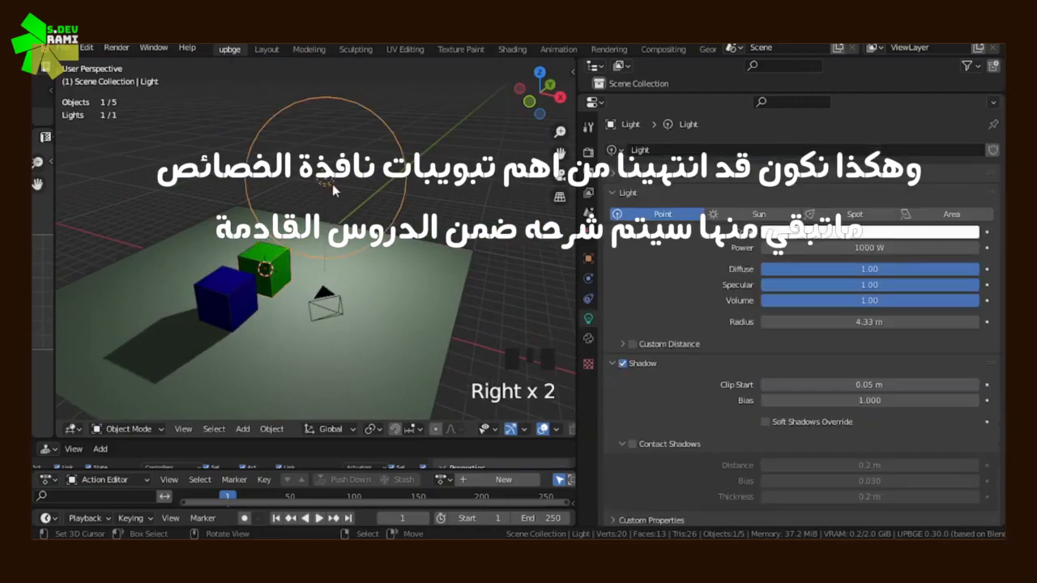
{"action": "right_click", "coordinate": [282, 263]}
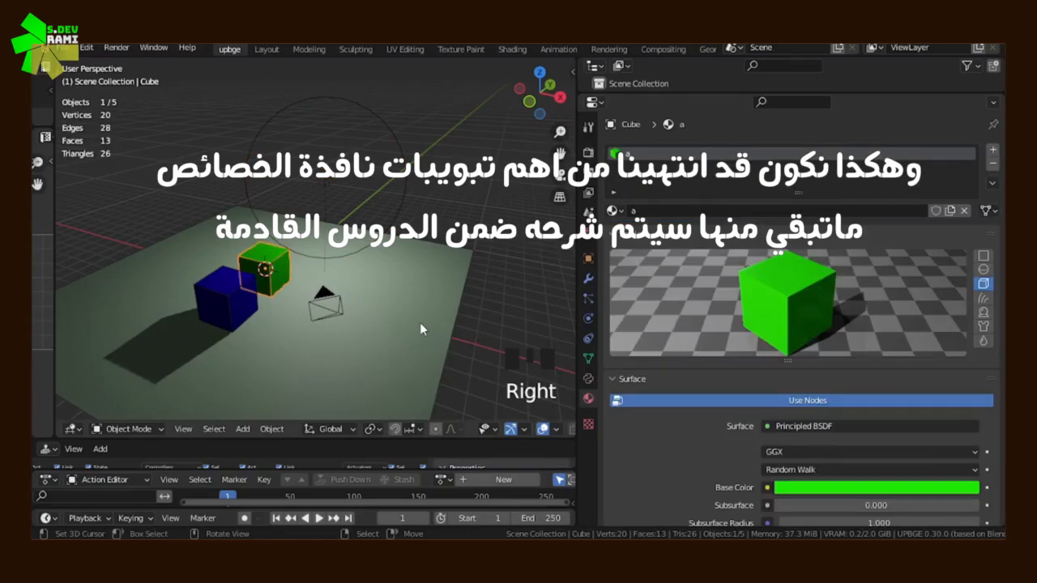
Switch the viewport to Solid shading
{"action": "key", "text": "z"}
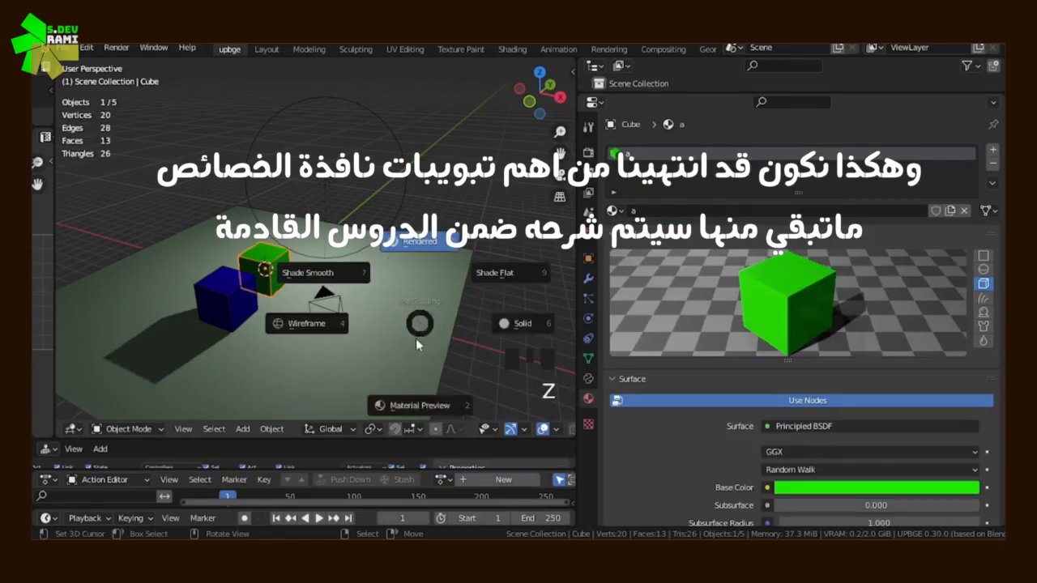
{"action": "left_click", "coordinate": [498, 333]}
{"action": "middle_click_drag", "start_coordinate": [332, 324], "coordinate": [397, 280], "text": "shift"}
{"action": "key", "text": "x"}
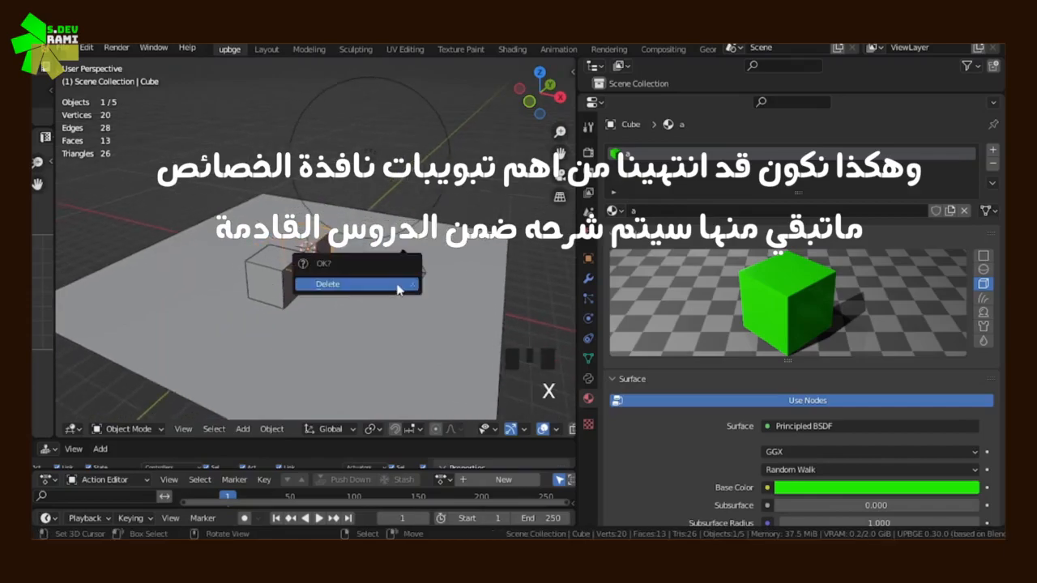
Start a new file without saving the changes to the current scene
{"action": "left_click", "coordinate": [64, 48]}
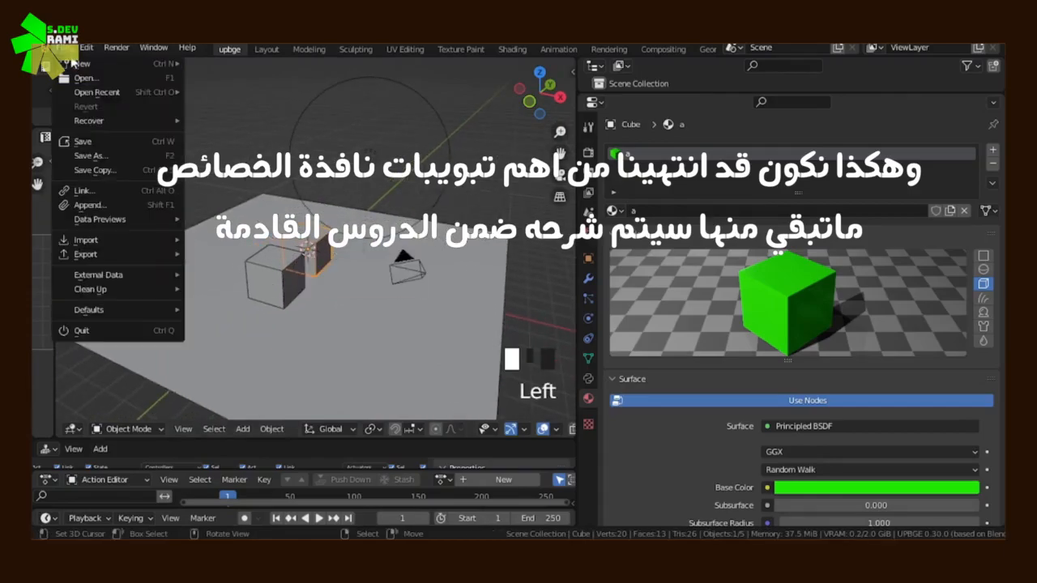
{"action": "mouse_move", "coordinate": [178, 71]}
{"action": "left_click", "coordinate": [211, 70]}
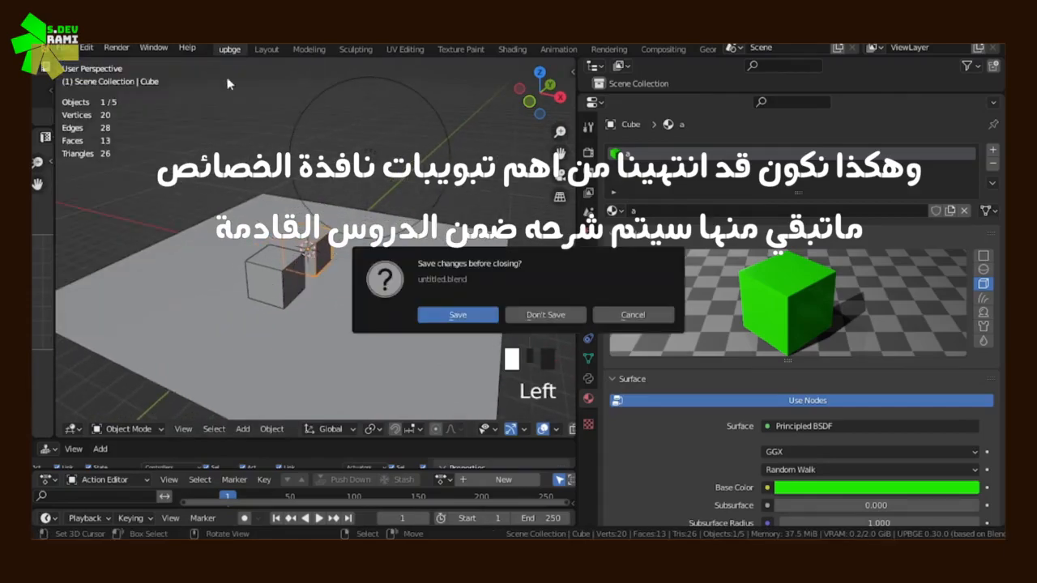
{"action": "left_click", "coordinate": [546, 315]}
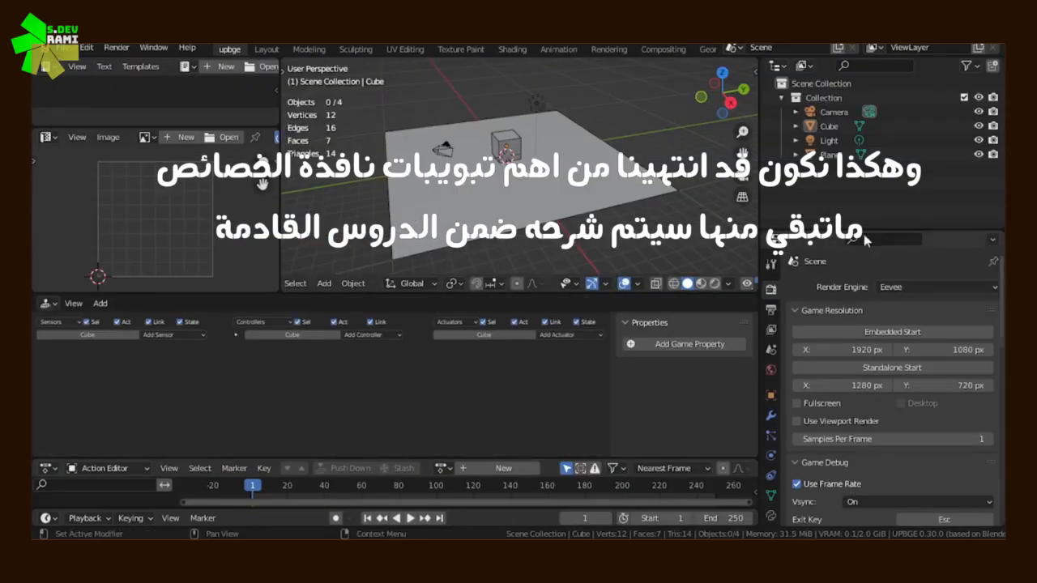
{"action": "scroll", "coordinate": [891, 365], "scroll_direction": "down", "scroll_amount": 4}
{"action": "scroll", "coordinate": [891, 365], "scroll_direction": "up", "scroll_amount": 4}
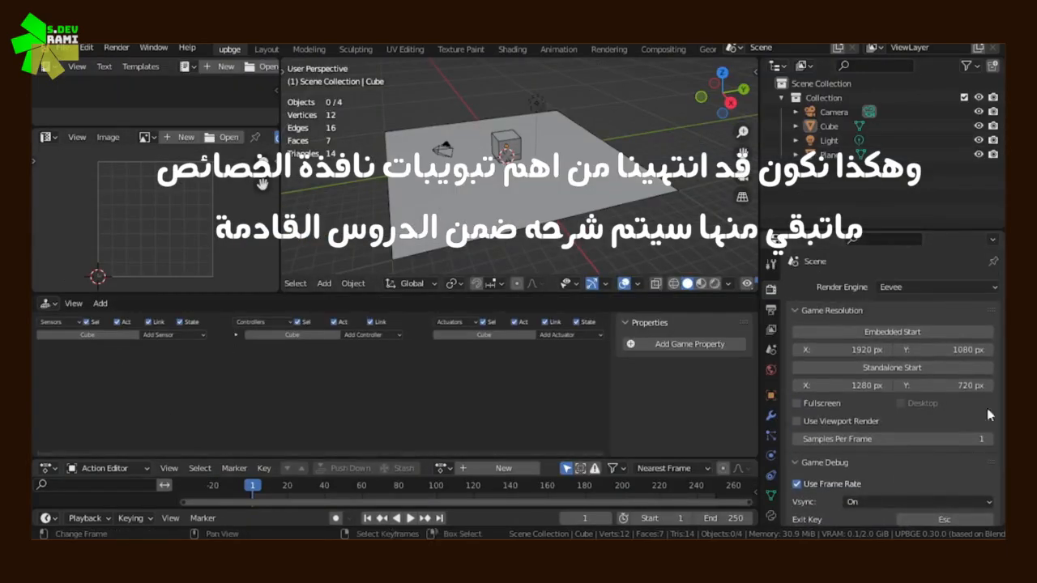